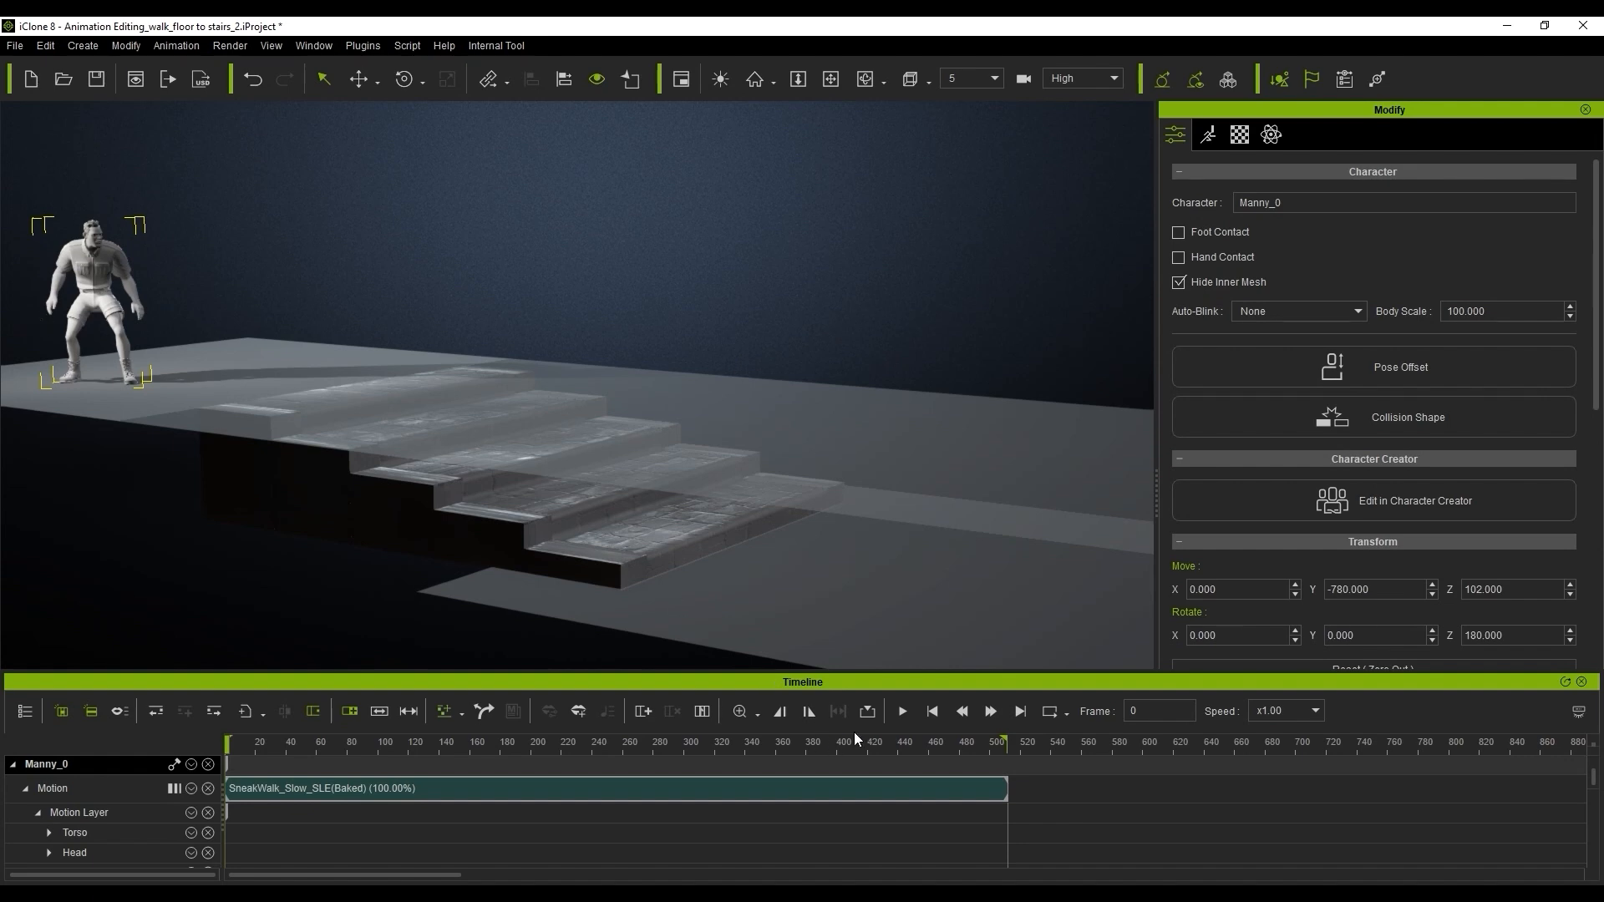
Turn on Motion Direction Control for the SneakWalk_Slow_SLE clip and split the clip at frame 150.
{"action": "left_click", "coordinate": [897, 717]}
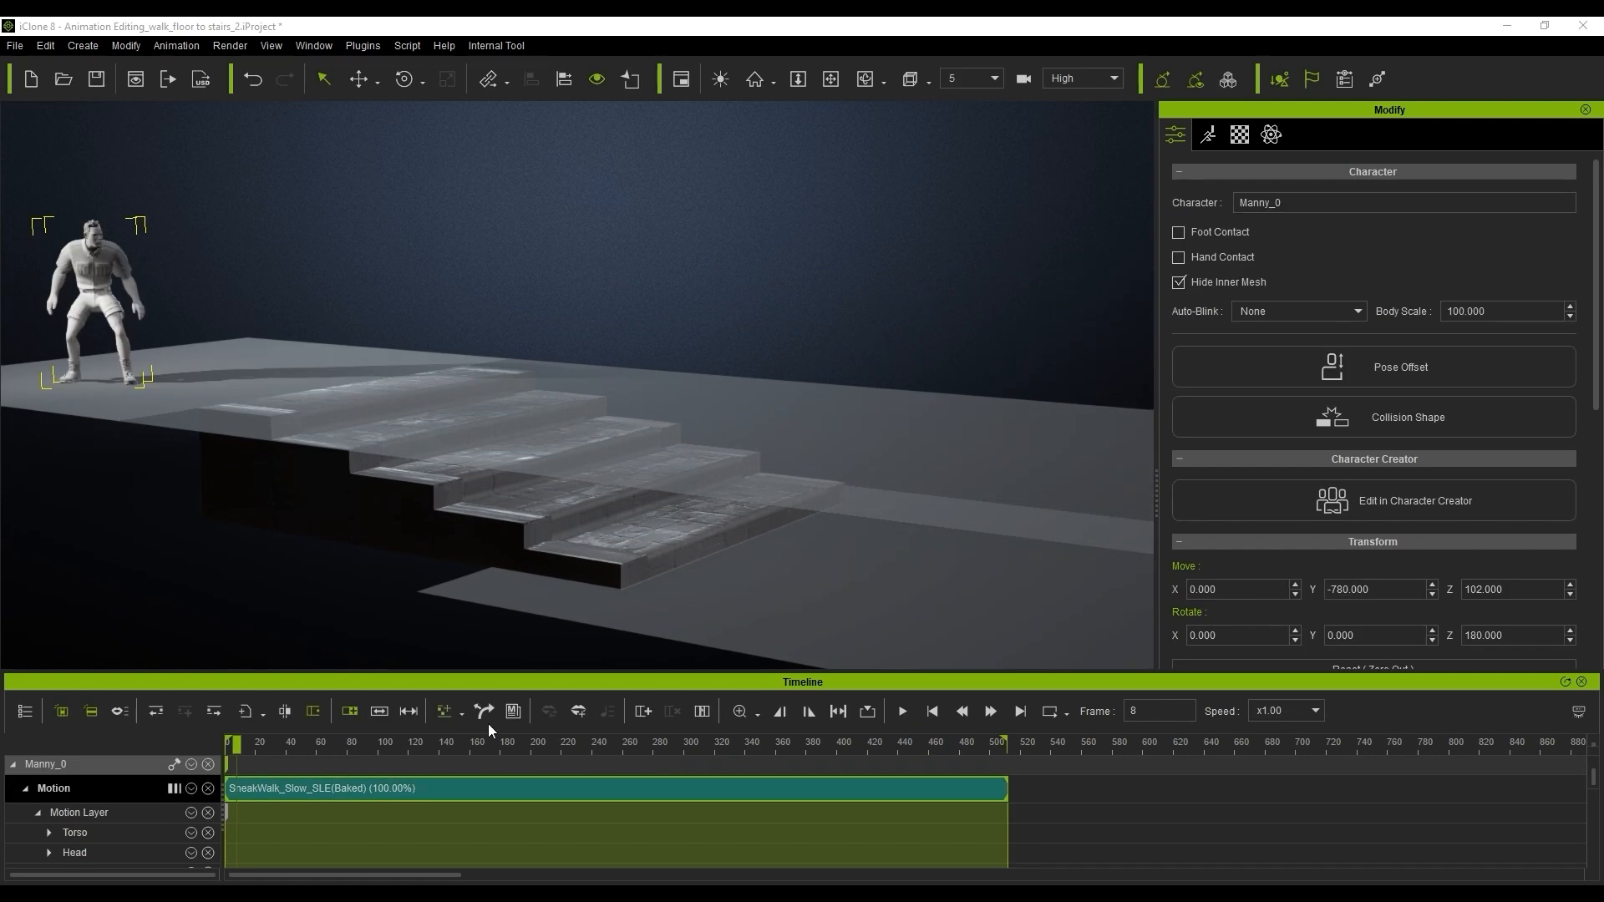
{"action": "left_click", "coordinate": [484, 717]}
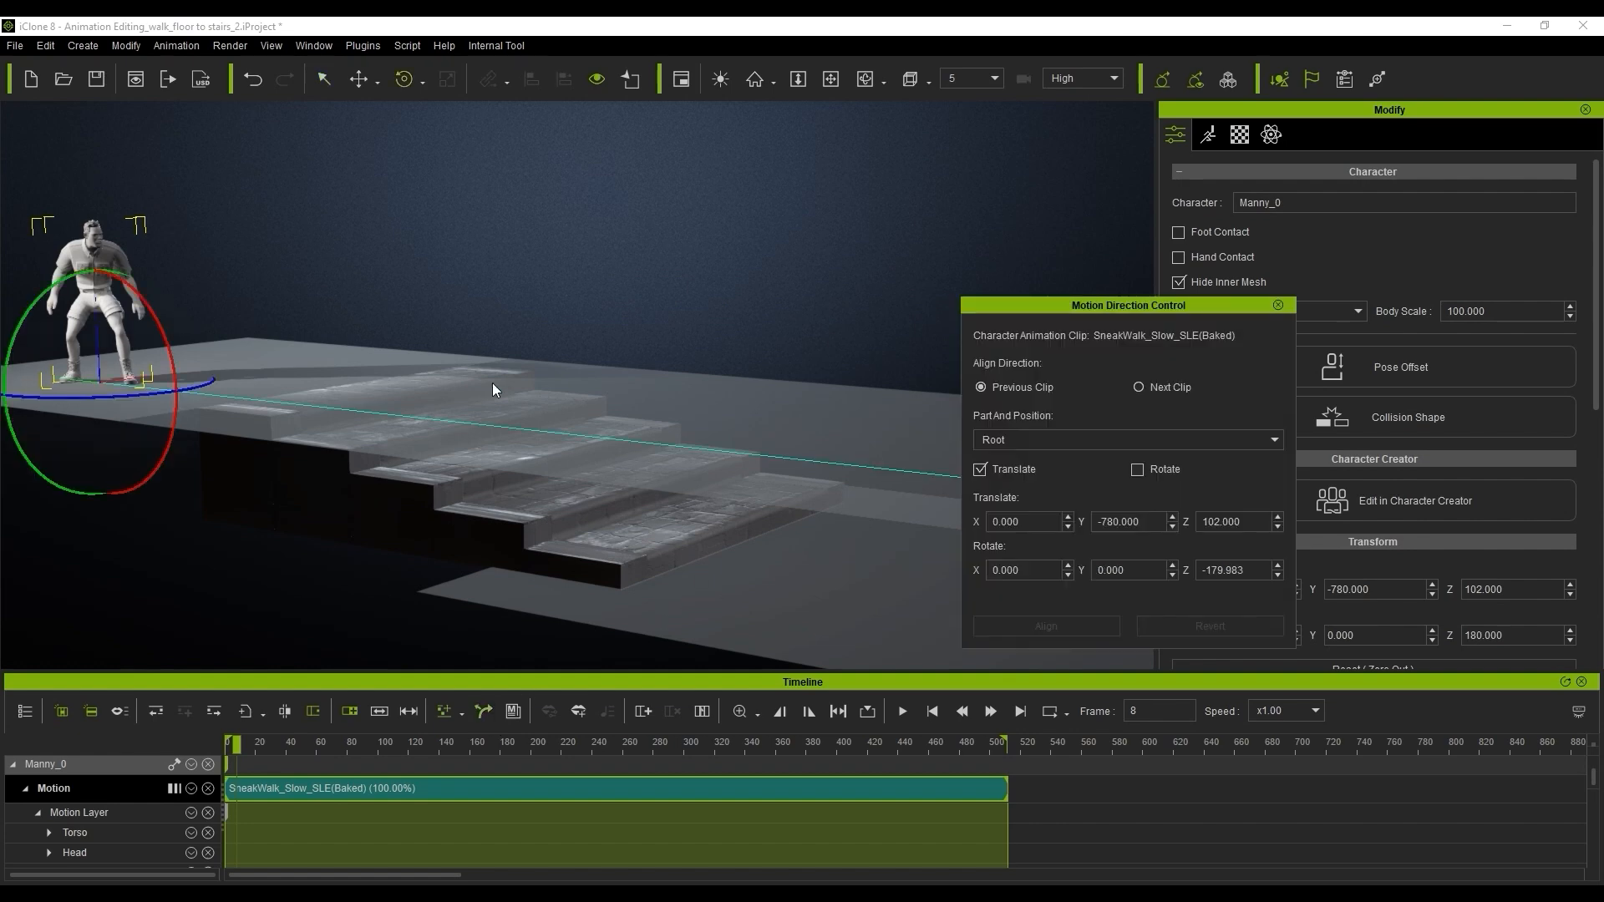
{"action": "left_click_drag", "start_coordinate": [279, 742], "coordinate": [455, 756]}
{"action": "left_click", "coordinate": [285, 712]}
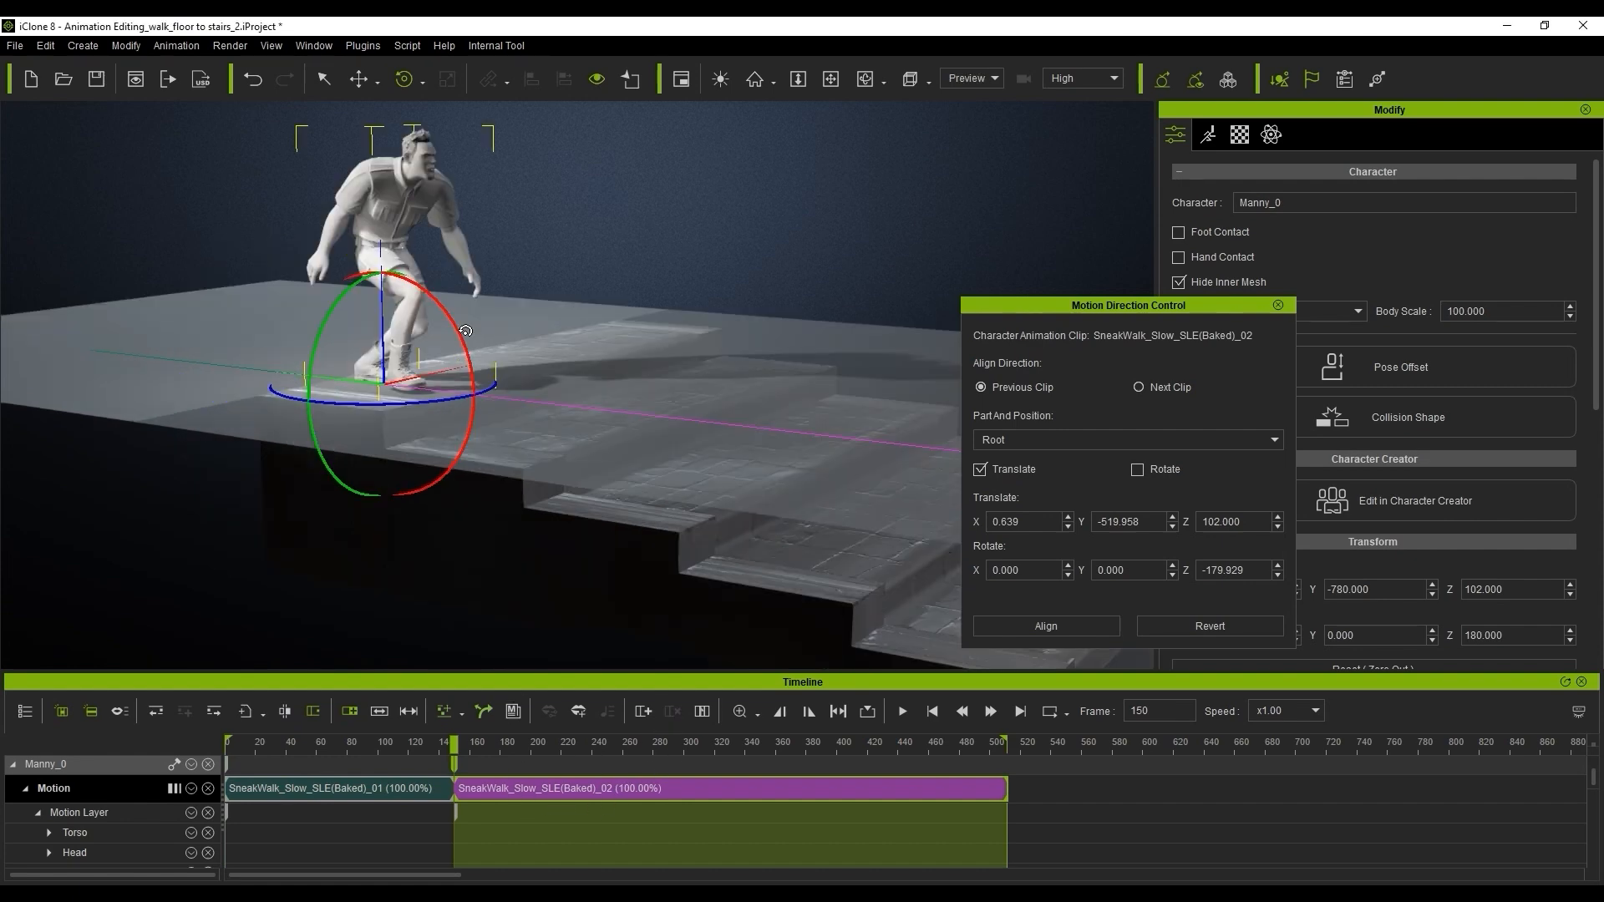
Tilt the second clip's path down along the stairs by setting its X rotation to 13.
{"action": "left_click_drag", "start_coordinate": [457, 311], "coordinate": [473, 344]}
{"action": "right_click_drag", "start_coordinate": [678, 391], "coordinate": [669, 378]}
{"action": "type", "text": "13"}
{"action": "key", "text": "Return"}
Split the descending clip at frame 290, where the character steps off the stairs onto the lower floor.
{"action": "left_click_drag", "start_coordinate": [259, 748], "coordinate": [695, 772]}
{"action": "scroll", "coordinate": [854, 509], "scroll_direction": "up", "scroll_amount": 5}
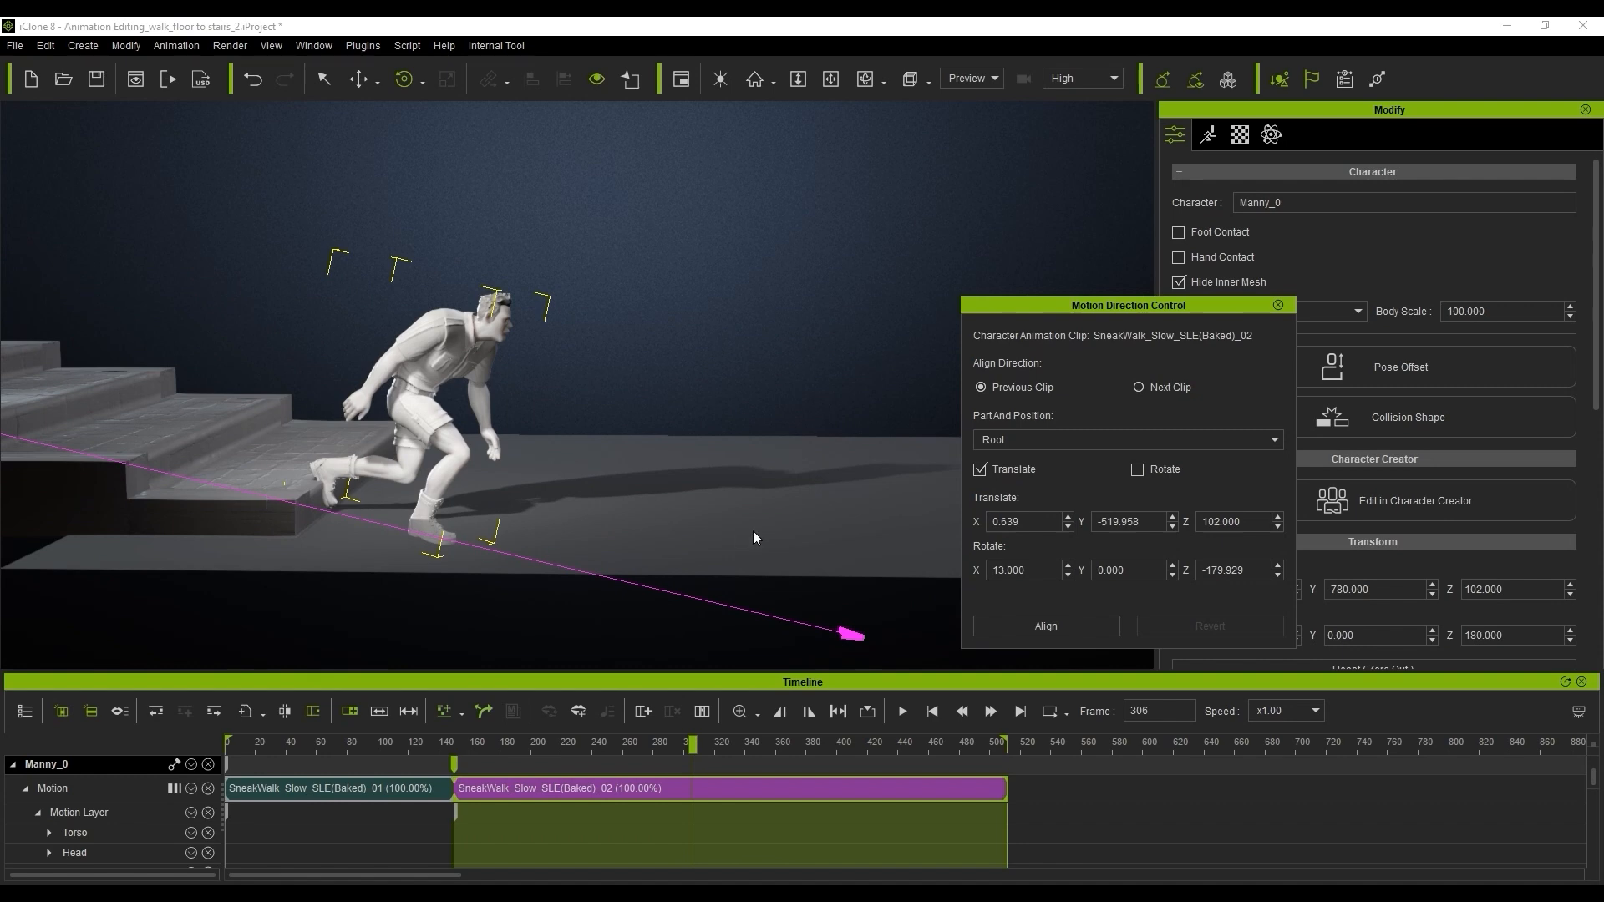
{"action": "left_click_drag", "start_coordinate": [688, 750], "coordinate": [670, 754]}
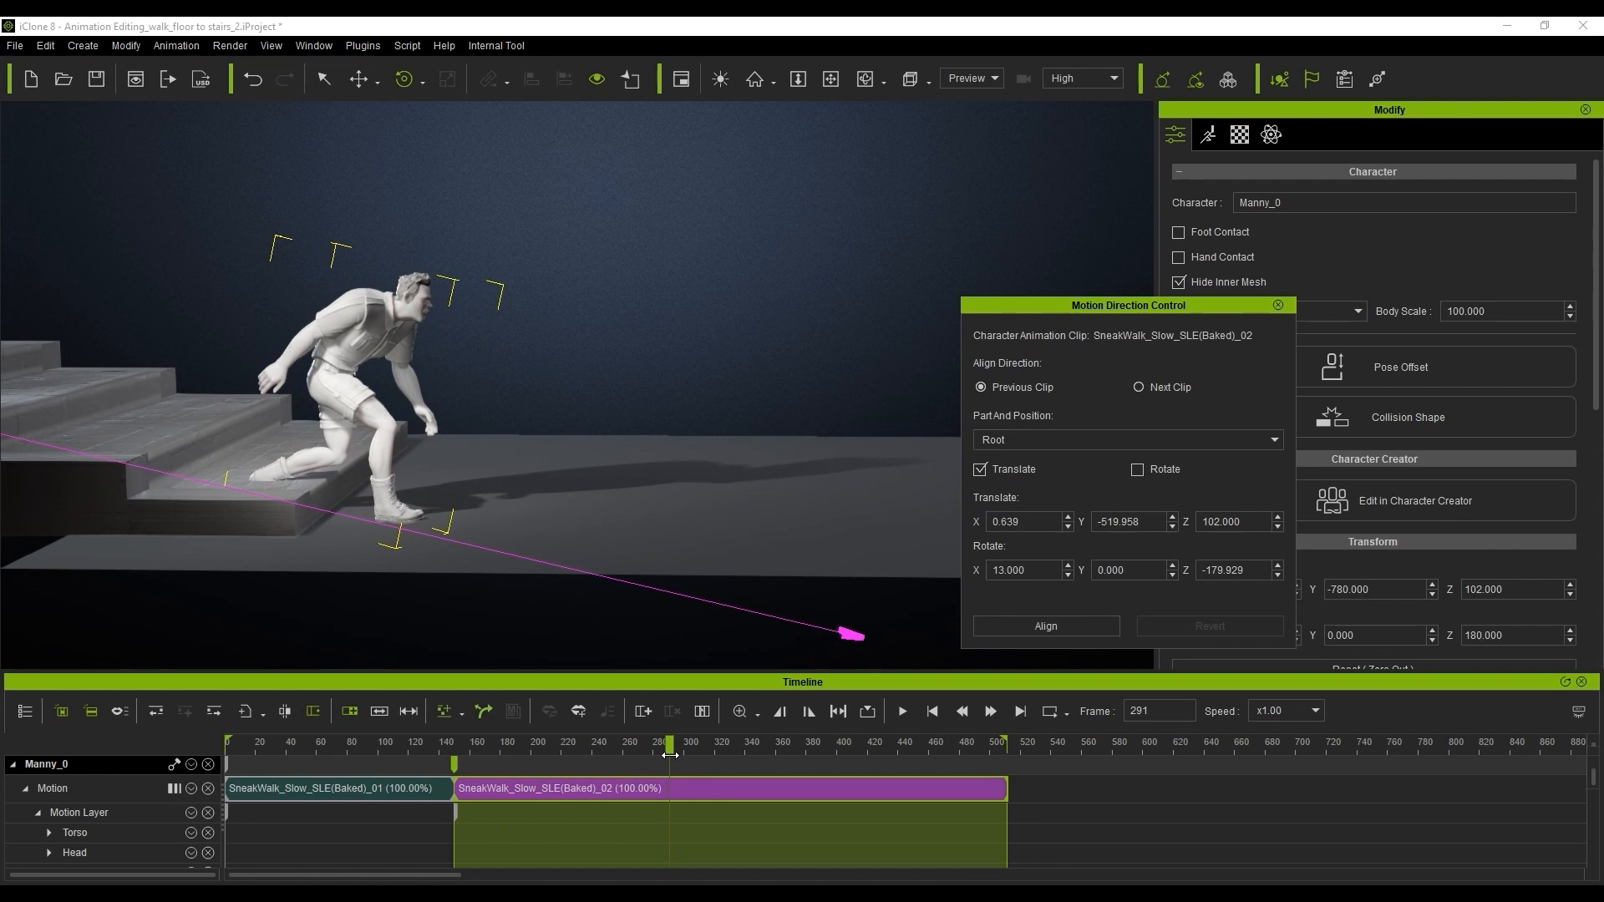
{"action": "left_click_drag", "start_coordinate": [669, 755], "coordinate": [668, 755]}
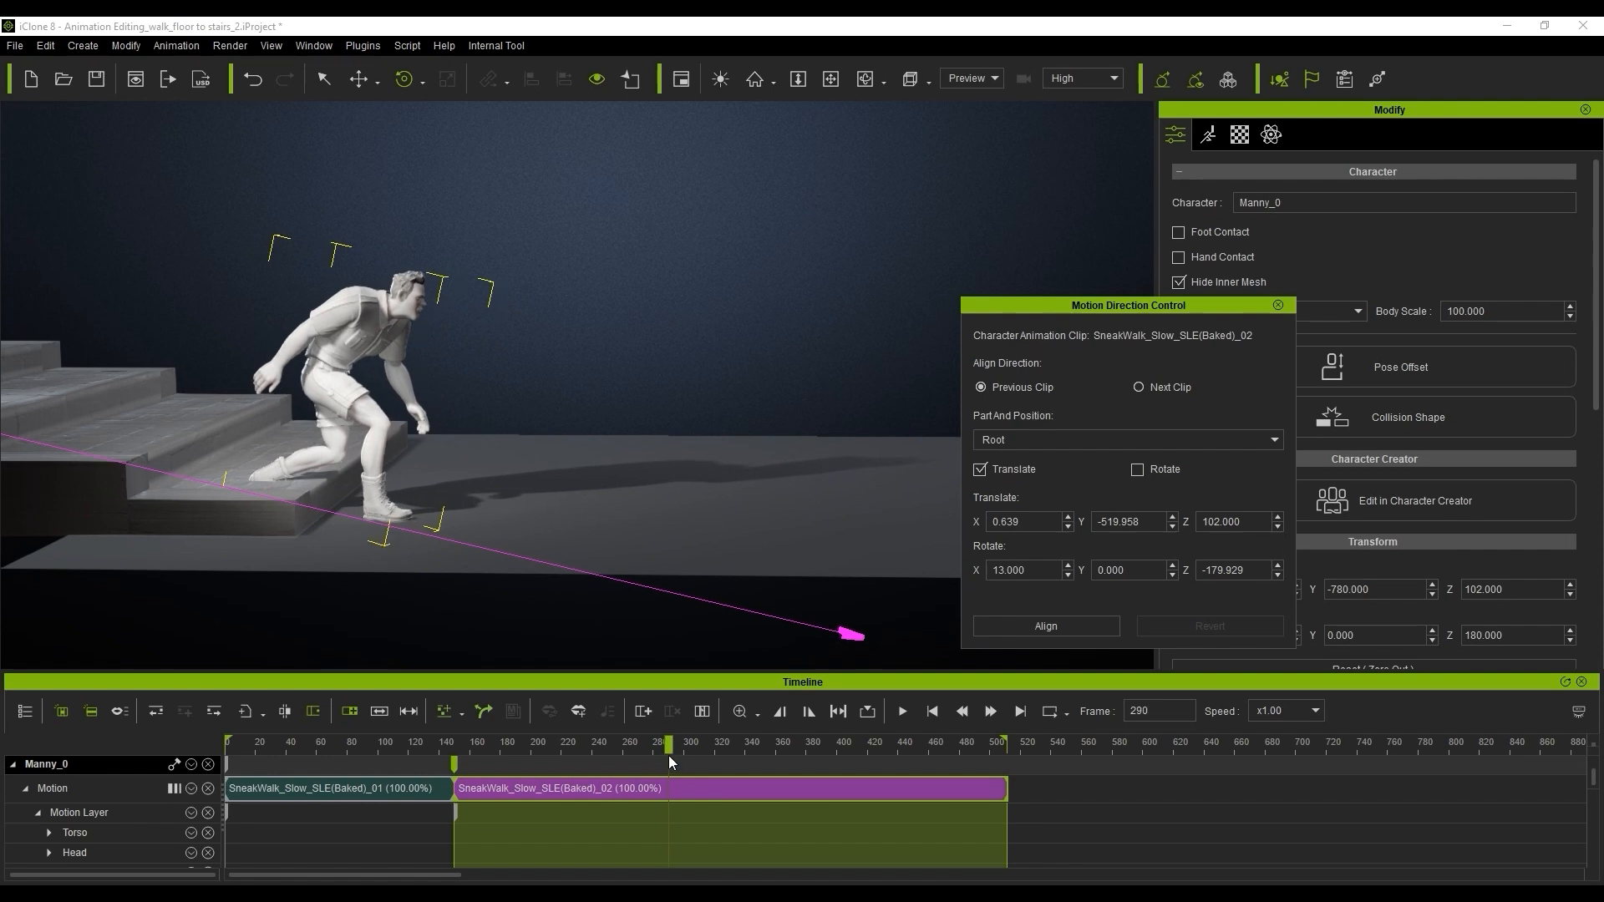
{"action": "left_click", "coordinate": [292, 720]}
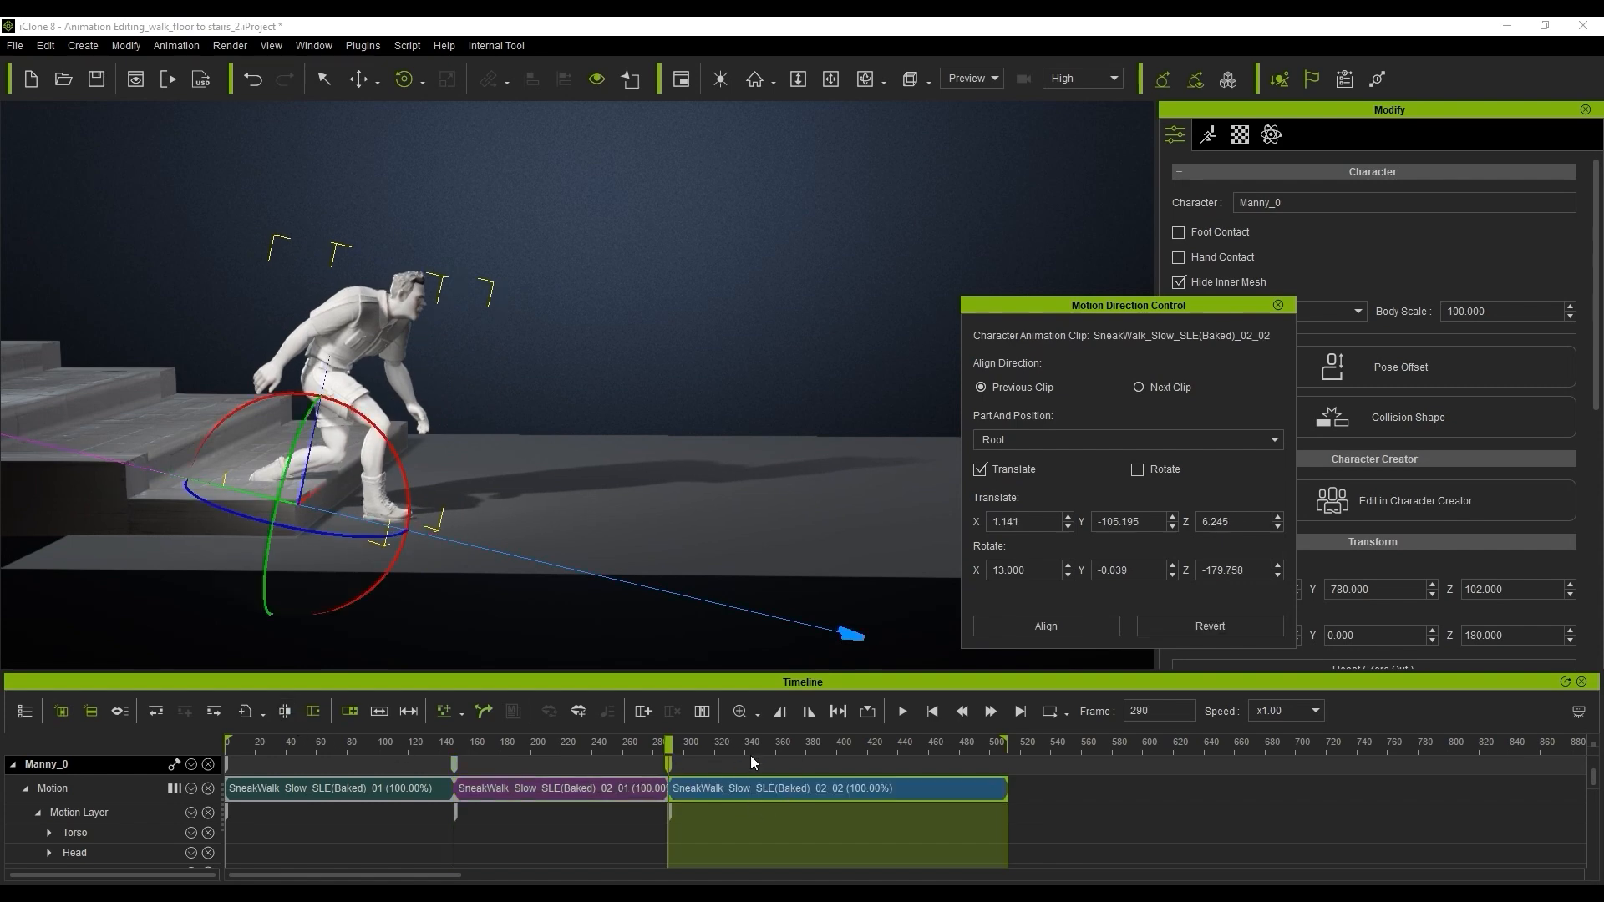
Level the third clip on the lower floor by setting its X rotation to 0 and its Z translation to 0.
{"action": "key", "text": "Return"}
{"action": "left_click_drag", "start_coordinate": [1239, 522], "coordinate": [1114, 502]}
{"action": "type", "text": "0"}
{"action": "key", "text": "Return"}
{"action": "left_click_drag", "start_coordinate": [510, 744], "coordinate": [749, 744]}
{"action": "left_click_drag", "start_coordinate": [749, 744], "coordinate": [753, 744]}
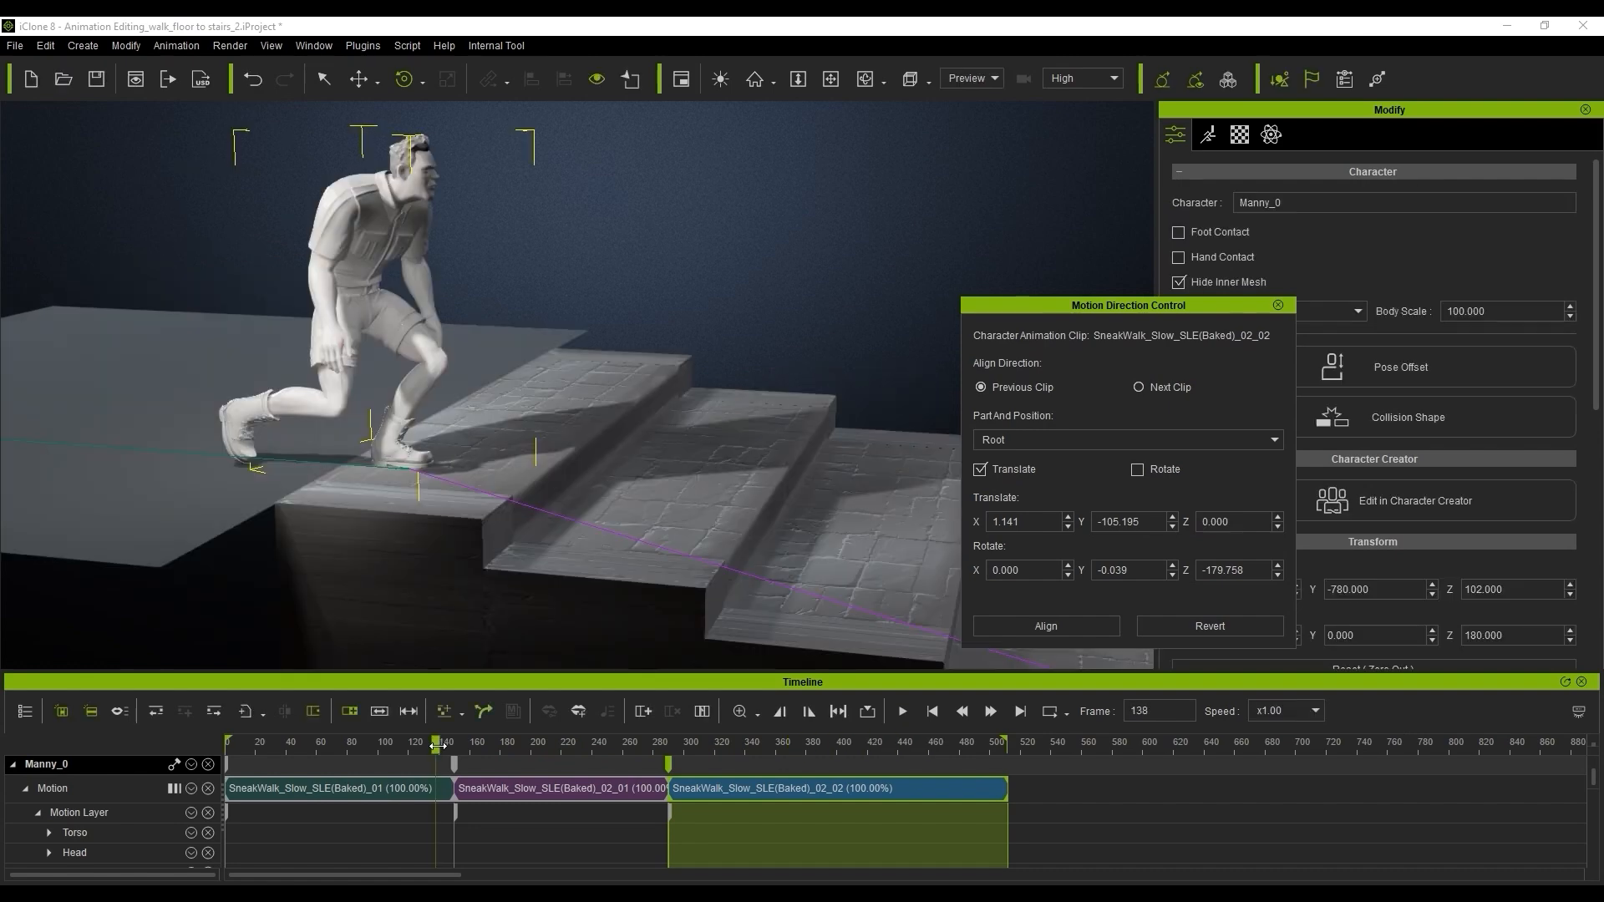
Overlap the second clip with the end of the first from frame 145 and widen the transition between them.
{"action": "left_click_drag", "start_coordinate": [438, 745], "coordinate": [454, 745]}
{"action": "scroll", "coordinate": [448, 766], "scroll_direction": "up", "scroll_amount": 4, "text": "ctrl"}
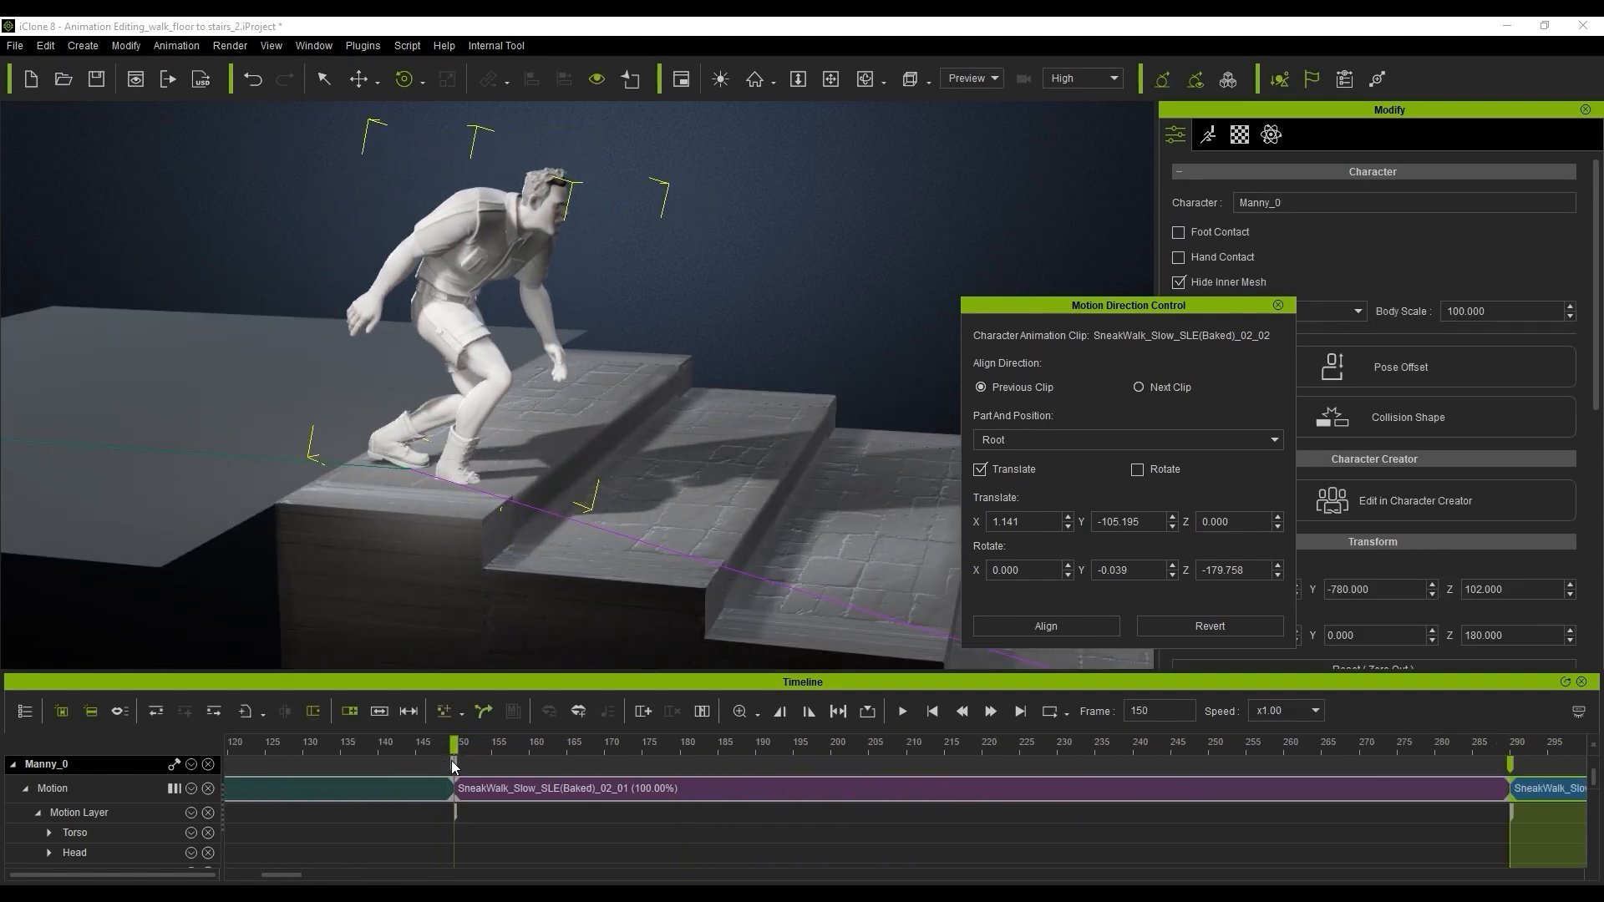
{"action": "middle_click_drag", "start_coordinate": [467, 743], "coordinate": [685, 746]}
{"action": "left_click_drag", "start_coordinate": [691, 745], "coordinate": [652, 754]}
{"action": "left_click", "coordinate": [739, 791]}
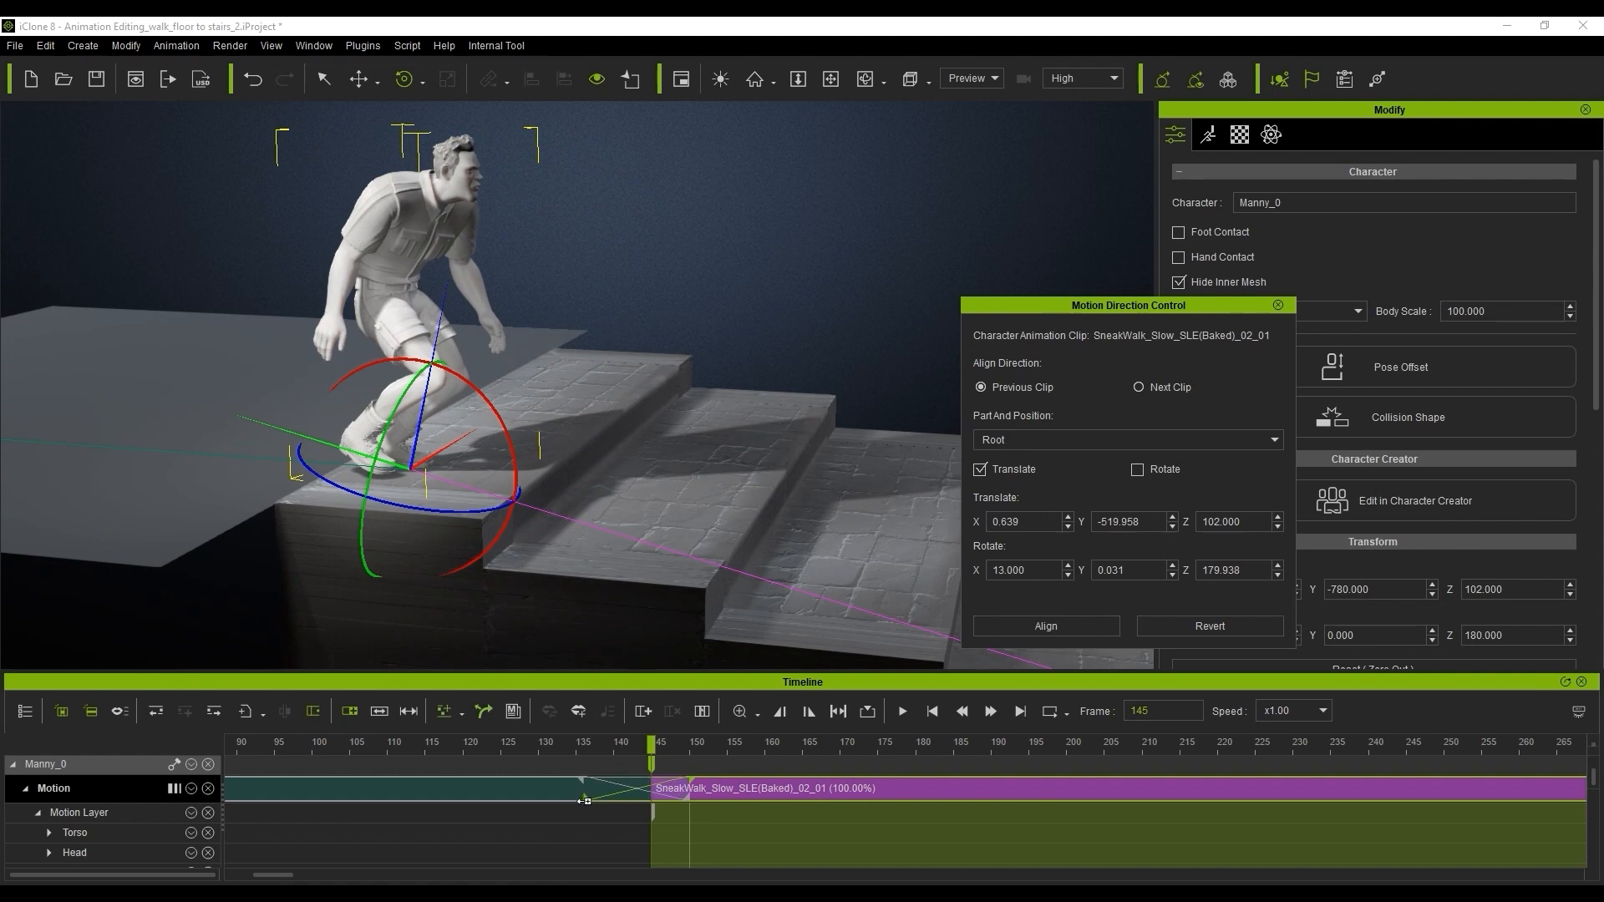
{"action": "left_click_drag", "start_coordinate": [541, 801], "coordinate": [541, 802]}
{"action": "left_click_drag", "start_coordinate": [689, 799], "coordinate": [770, 803]}
Overlap the third clip with the second from frame 280 and widen the transition between them.
{"action": "left_click_drag", "start_coordinate": [512, 745], "coordinate": [386, 752]}
{"action": "scroll", "coordinate": [869, 740], "scroll_direction": "down", "scroll_amount": 3, "text": "ctrl"}
{"action": "left_click_drag", "start_coordinate": [885, 742], "coordinate": [1118, 766]}
{"action": "scroll", "coordinate": [1116, 765], "scroll_direction": "up", "scroll_amount": 3, "text": "ctrl"}
{"action": "left_click_drag", "start_coordinate": [1263, 789], "coordinate": [1192, 806]}
{"action": "left_click_drag", "start_coordinate": [1117, 750], "coordinate": [1074, 768]}
{"action": "left_click_drag", "start_coordinate": [965, 803], "coordinate": [957, 805]}
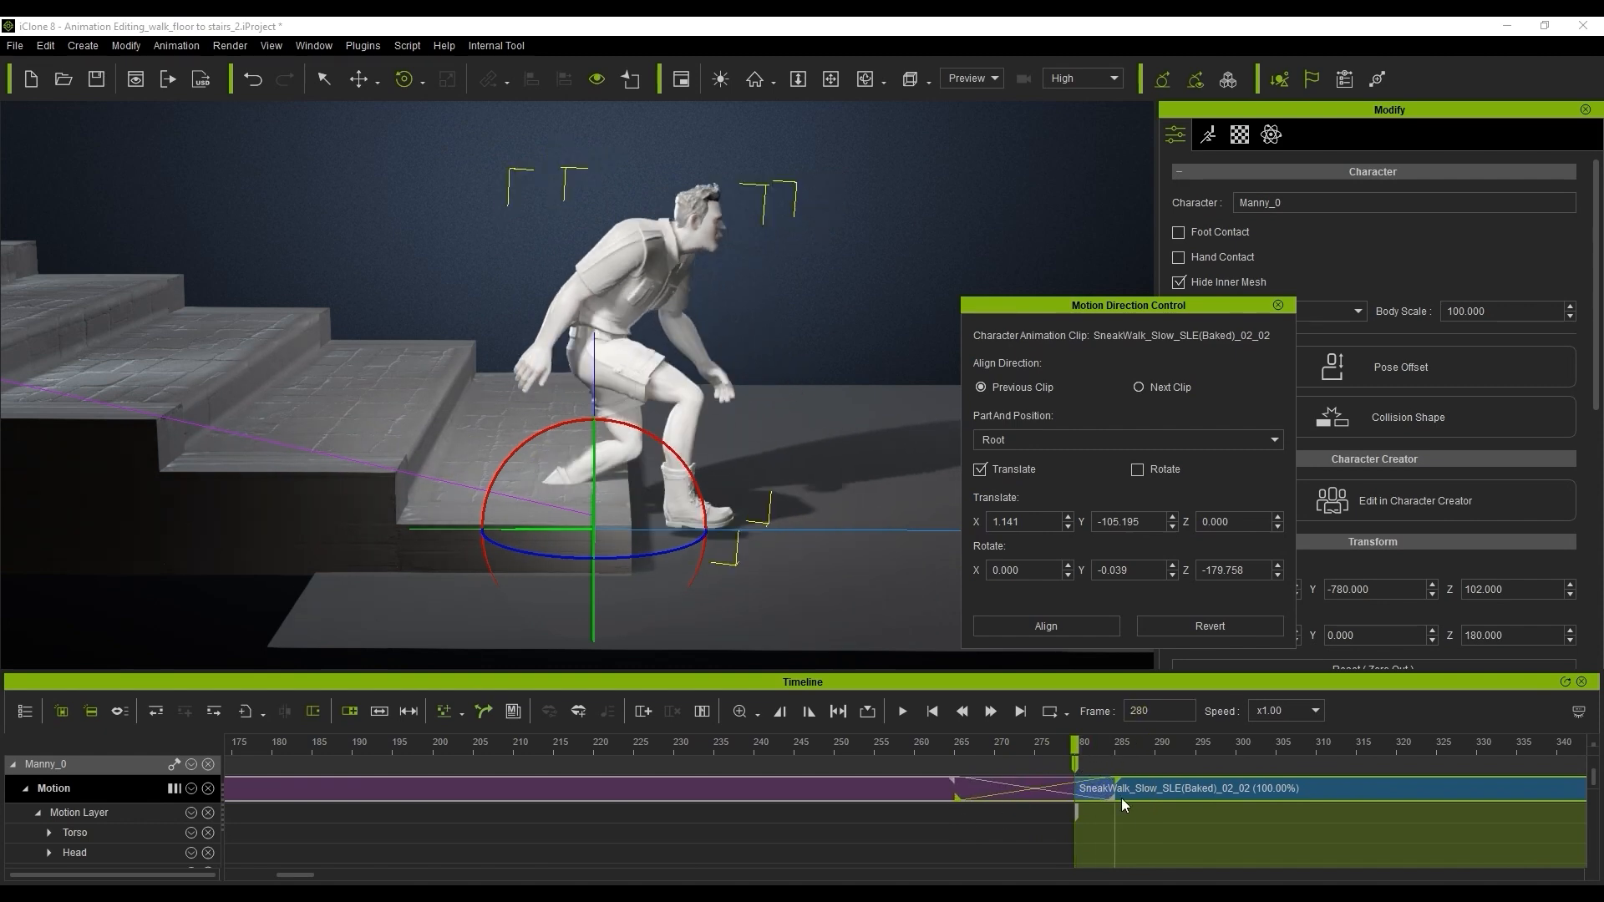
{"action": "left_click_drag", "start_coordinate": [1114, 799], "coordinate": [1193, 794]}
{"action": "left_click_drag", "start_coordinate": [844, 750], "coordinate": [1270, 770]}
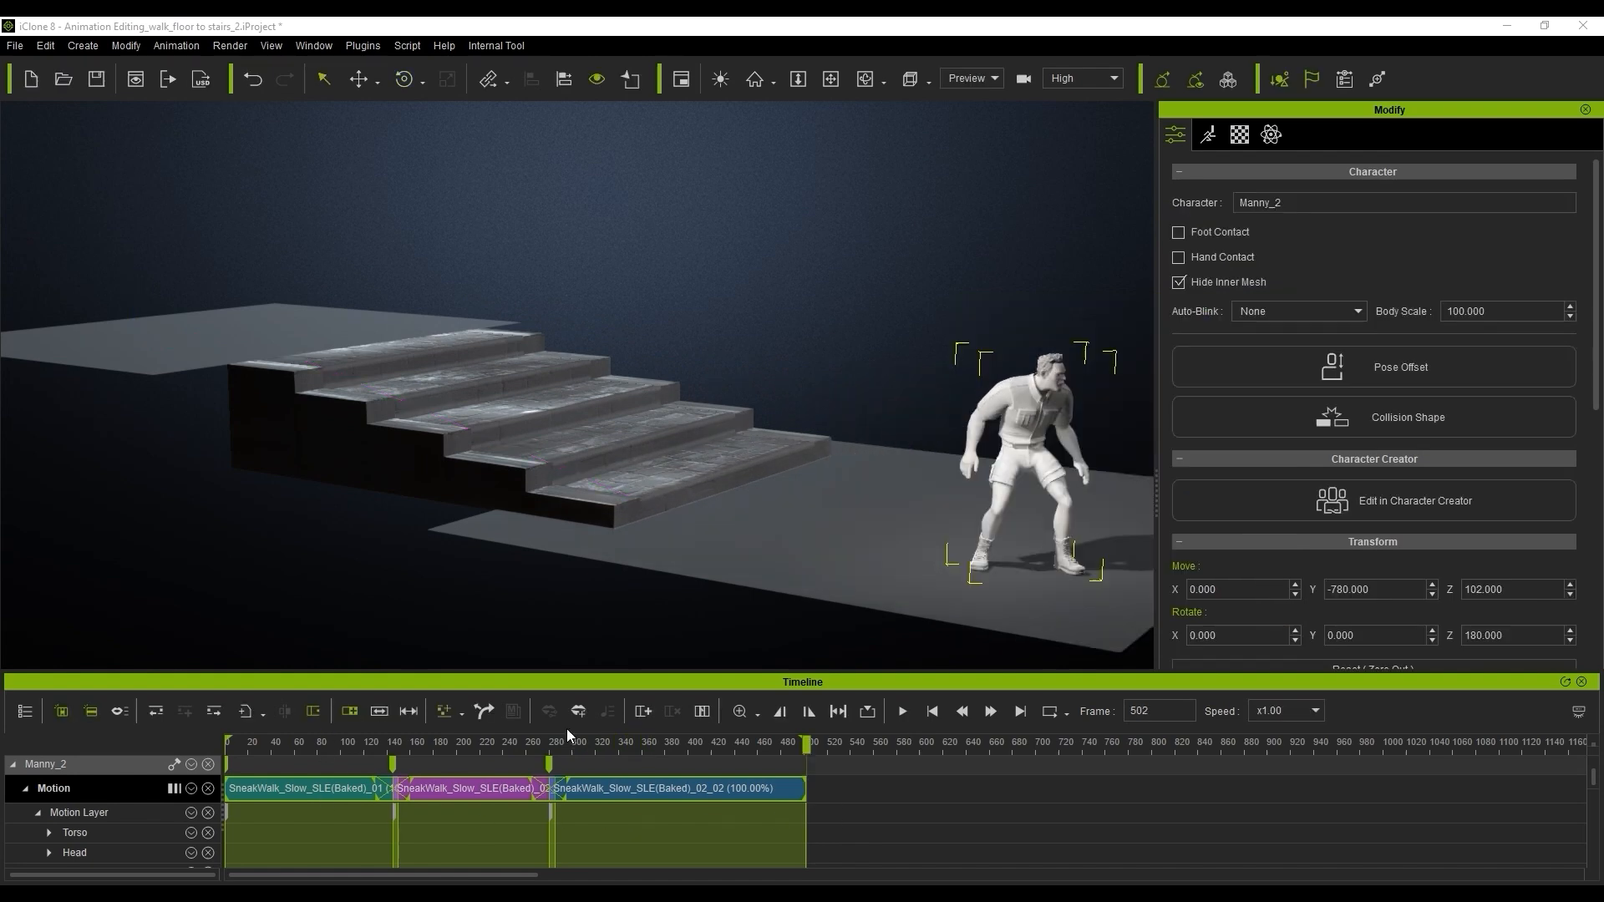
Flatten all of the character's motion with constraint and check the feet on the stairs around frame 266.
{"action": "left_click", "coordinate": [176, 45]}
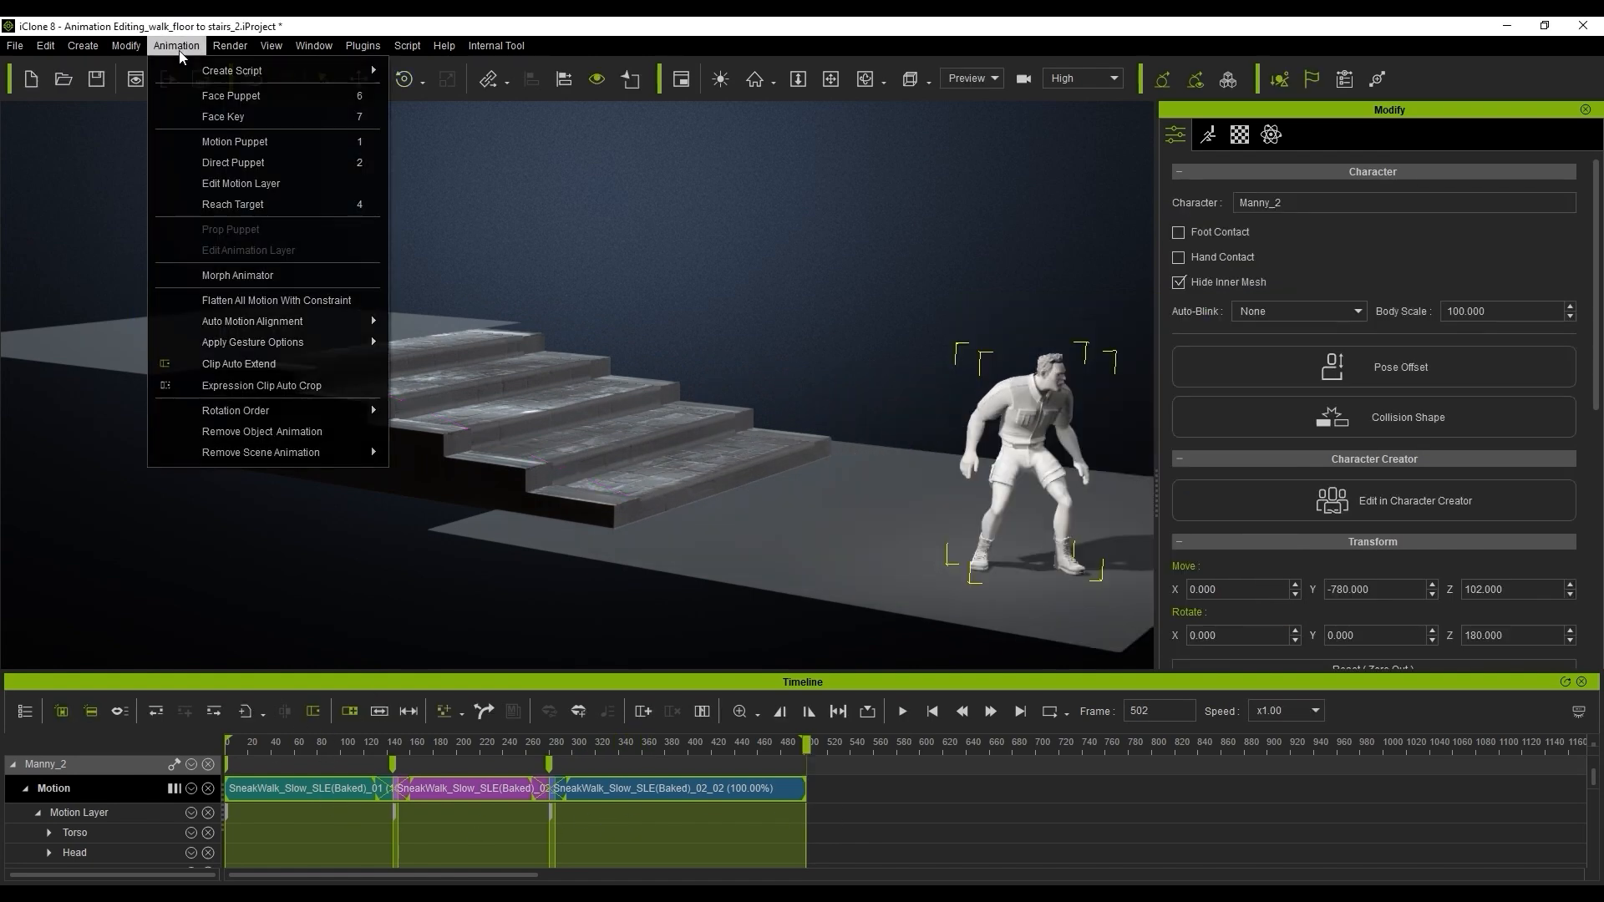
{"action": "left_click", "coordinate": [360, 301]}
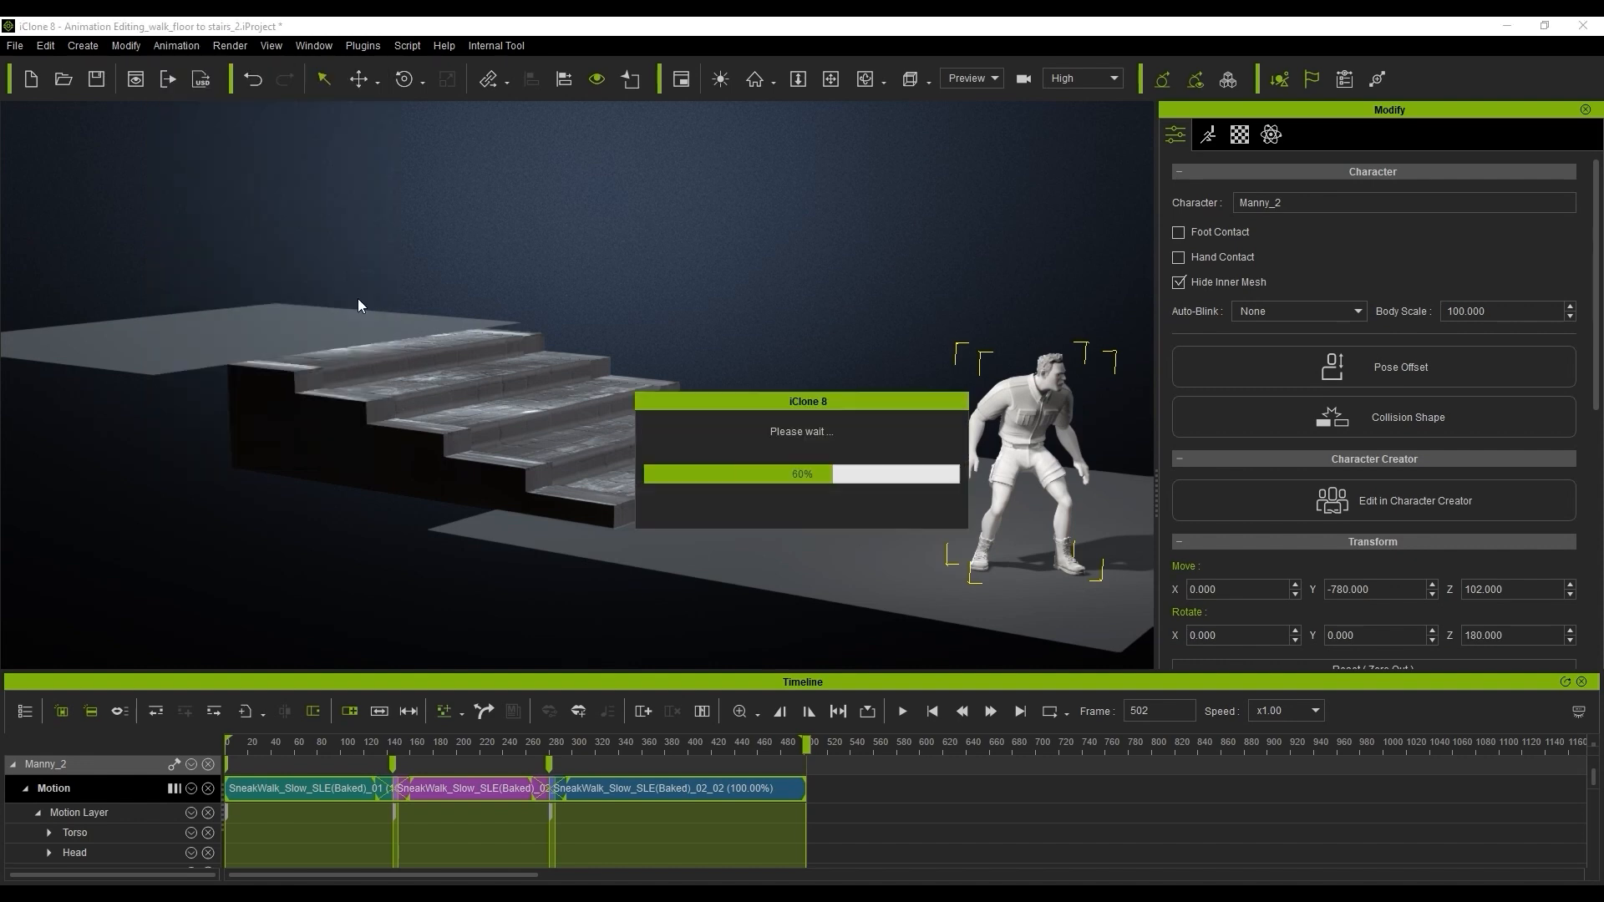
{"action": "left_click_drag", "start_coordinate": [794, 754], "coordinate": [532, 748]}
{"action": "scroll", "coordinate": [574, 518], "scroll_direction": "up", "scroll_amount": 4}
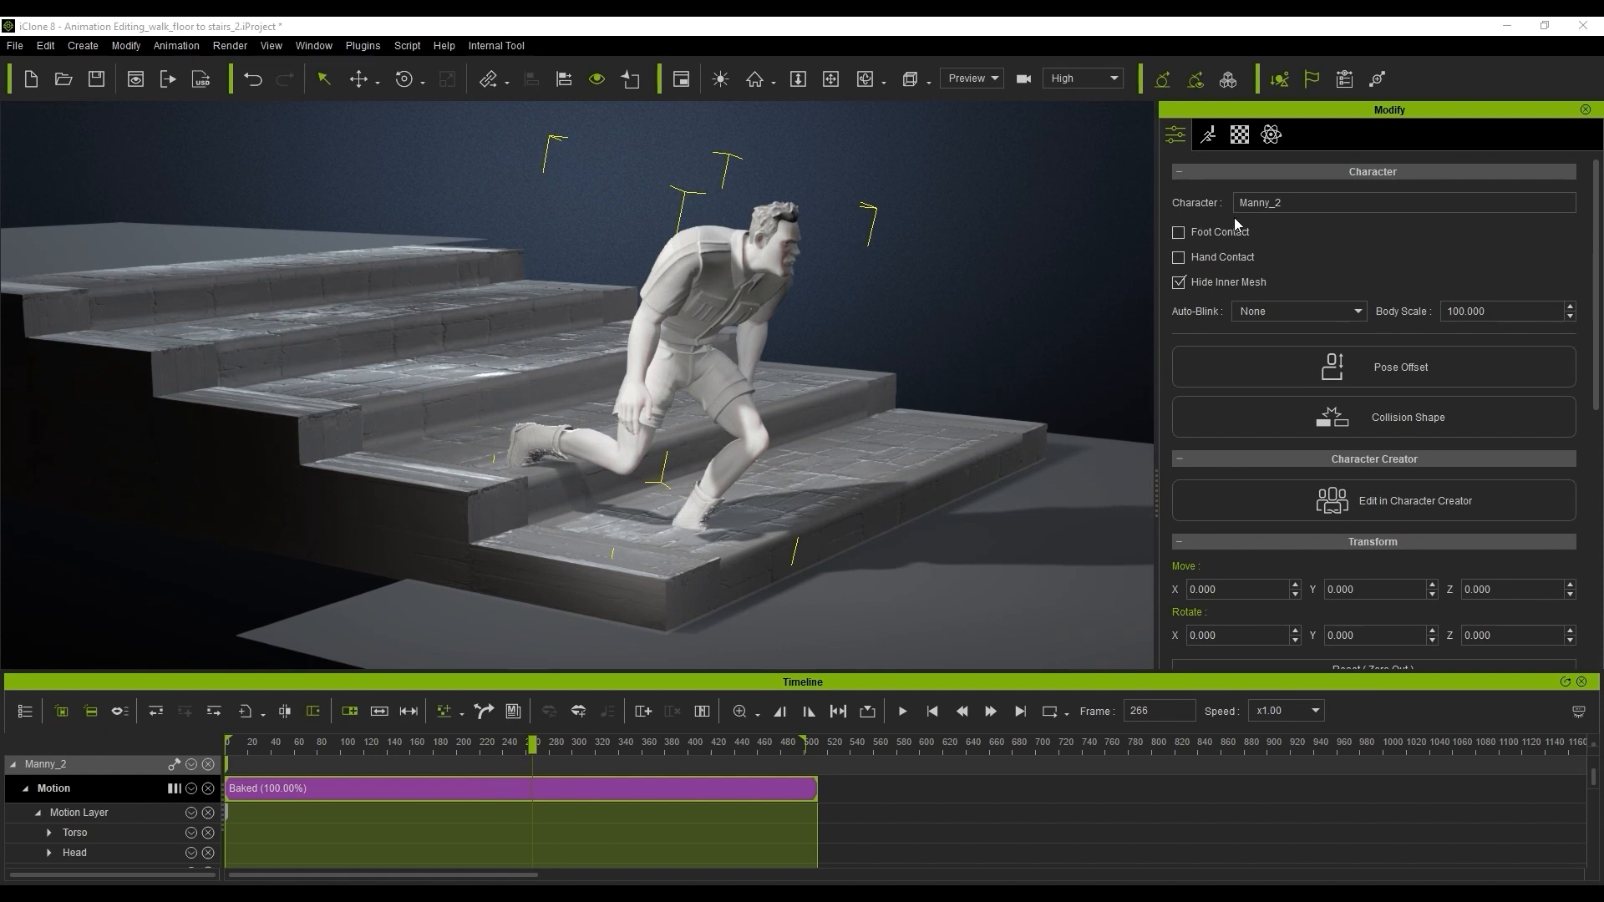
Convert the Stairs2x4 prop to terrain.
{"action": "left_click", "coordinate": [856, 435]}
{"action": "right_click", "coordinate": [825, 389]}
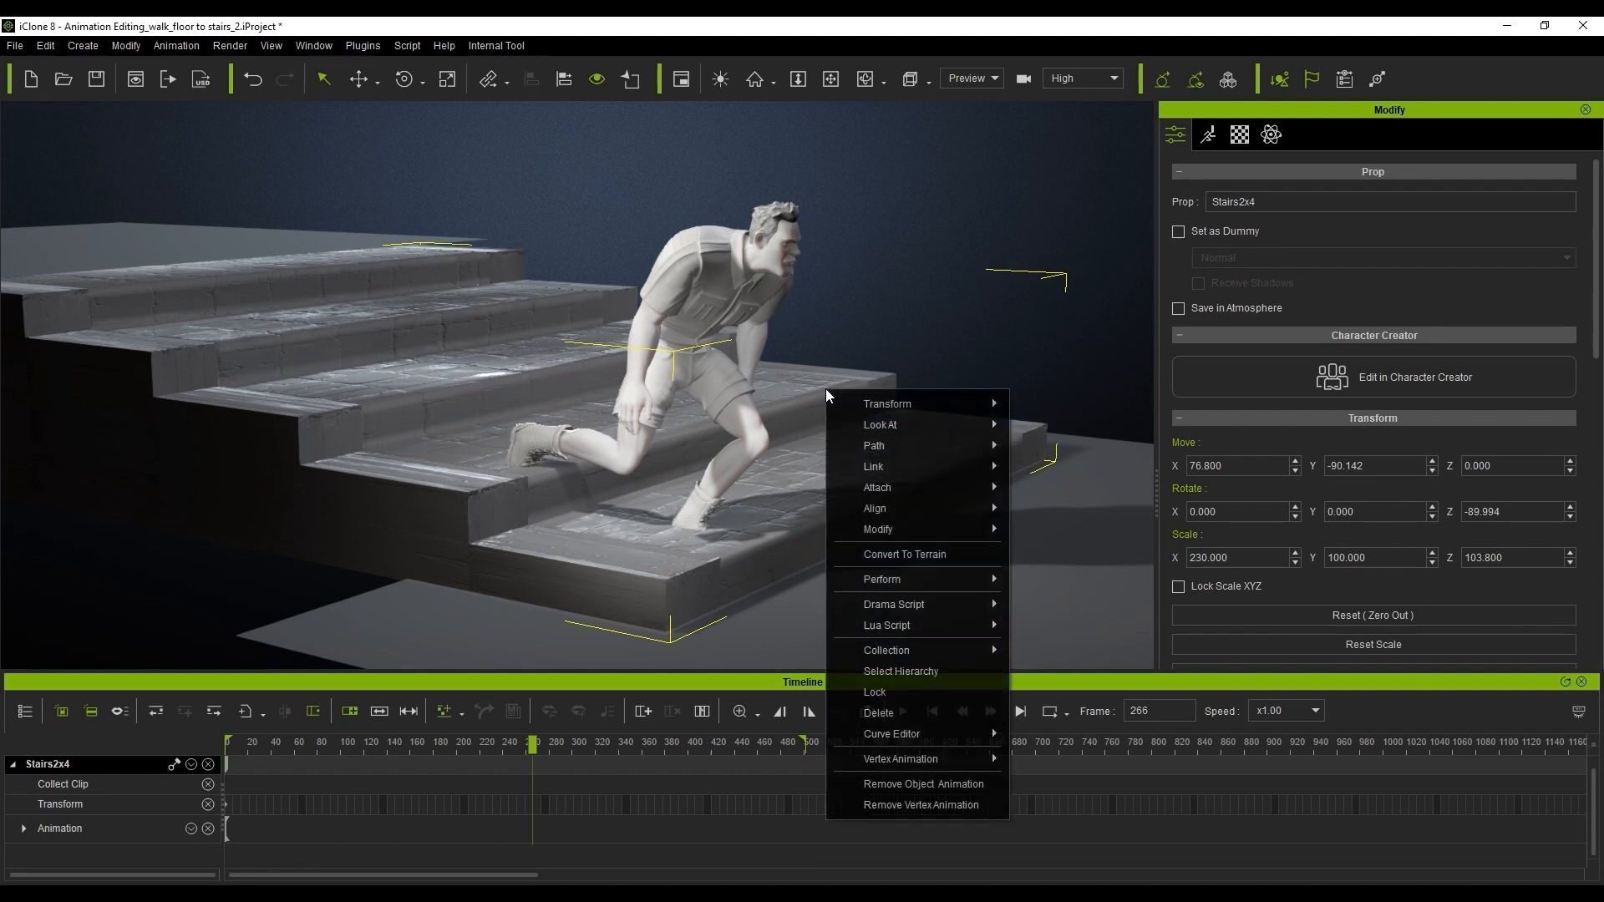
{"action": "left_click", "coordinate": [950, 555]}
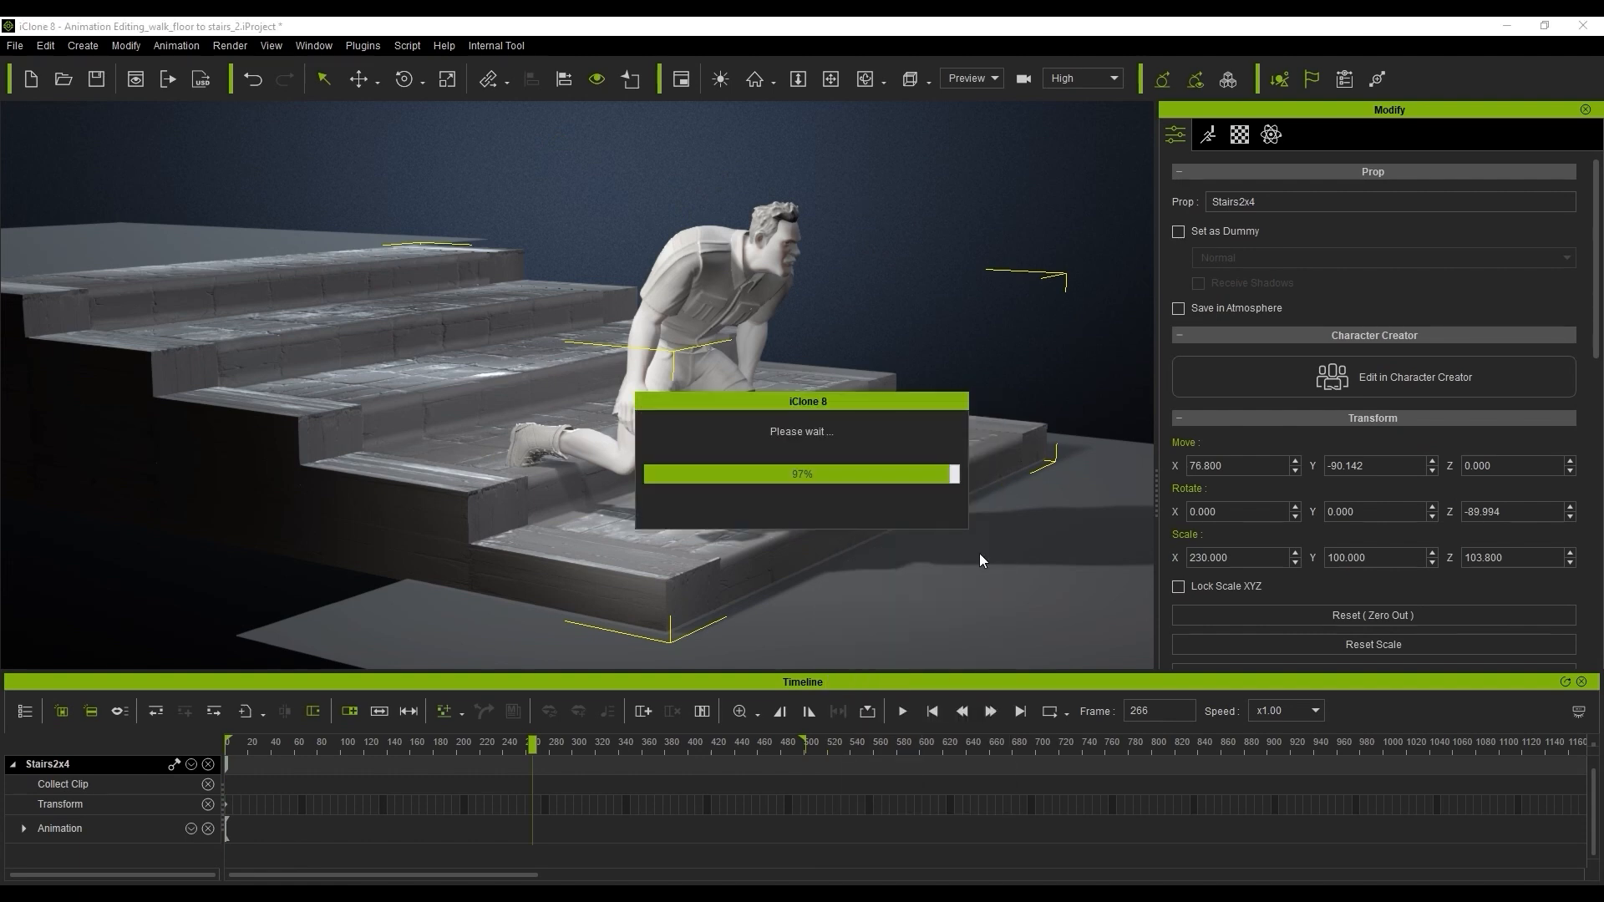
Enable Foot Contact for the character and play back the walk down the stairs.
{"action": "left_click", "coordinate": [735, 287]}
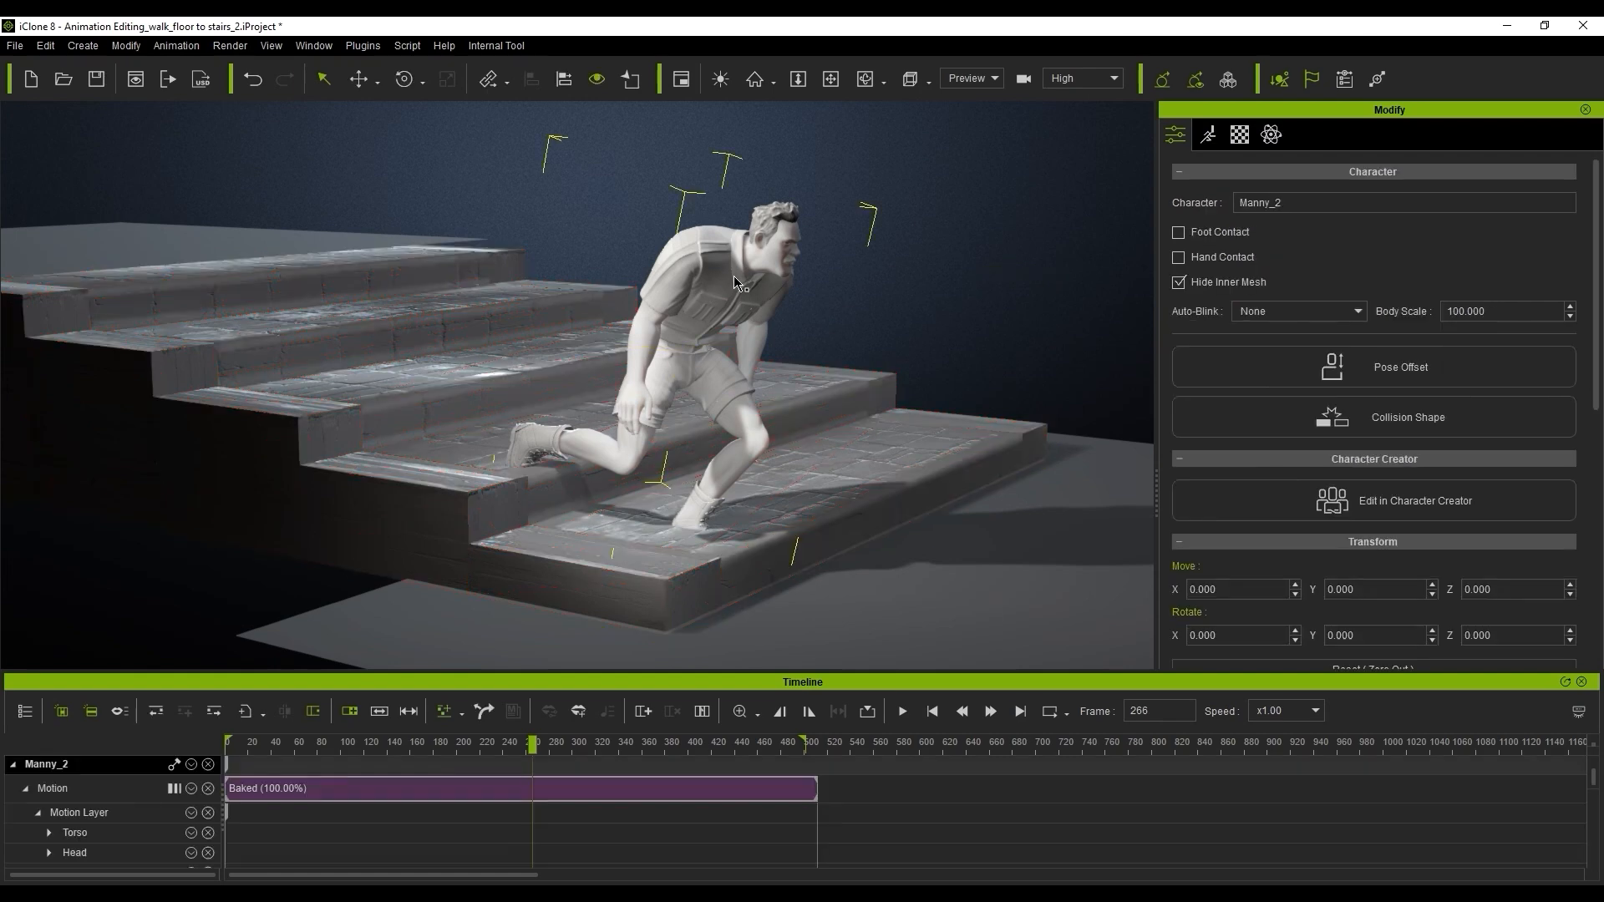
{"action": "left_click", "coordinate": [1179, 233]}
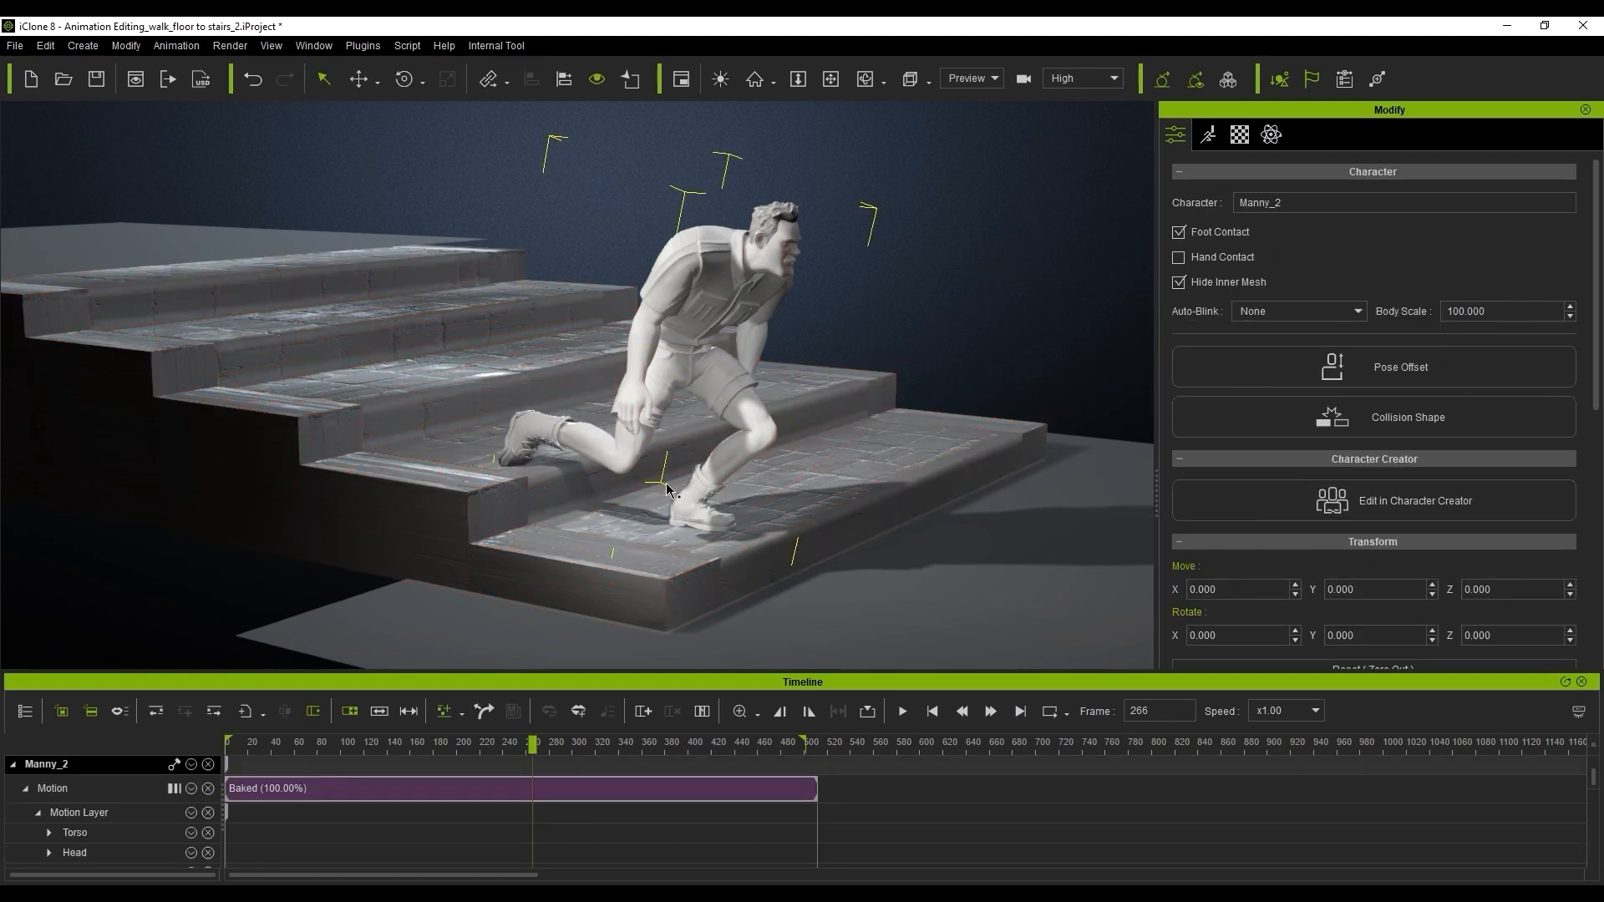
{"action": "left_click_drag", "start_coordinate": [532, 742], "coordinate": [460, 745]}
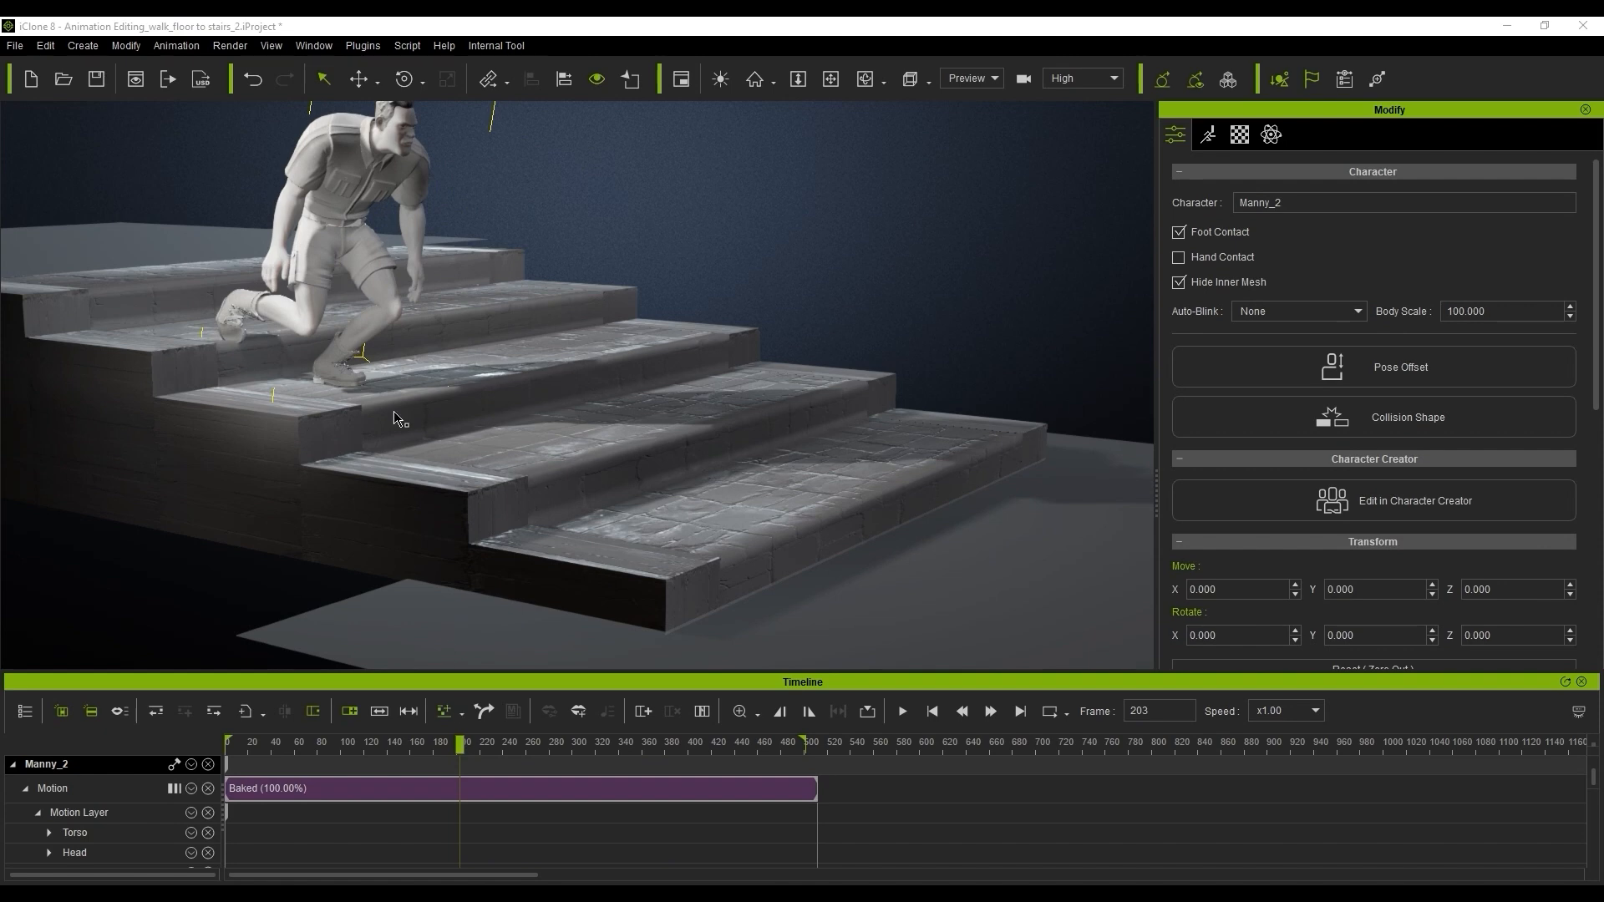
{"action": "left_click", "coordinate": [902, 711]}
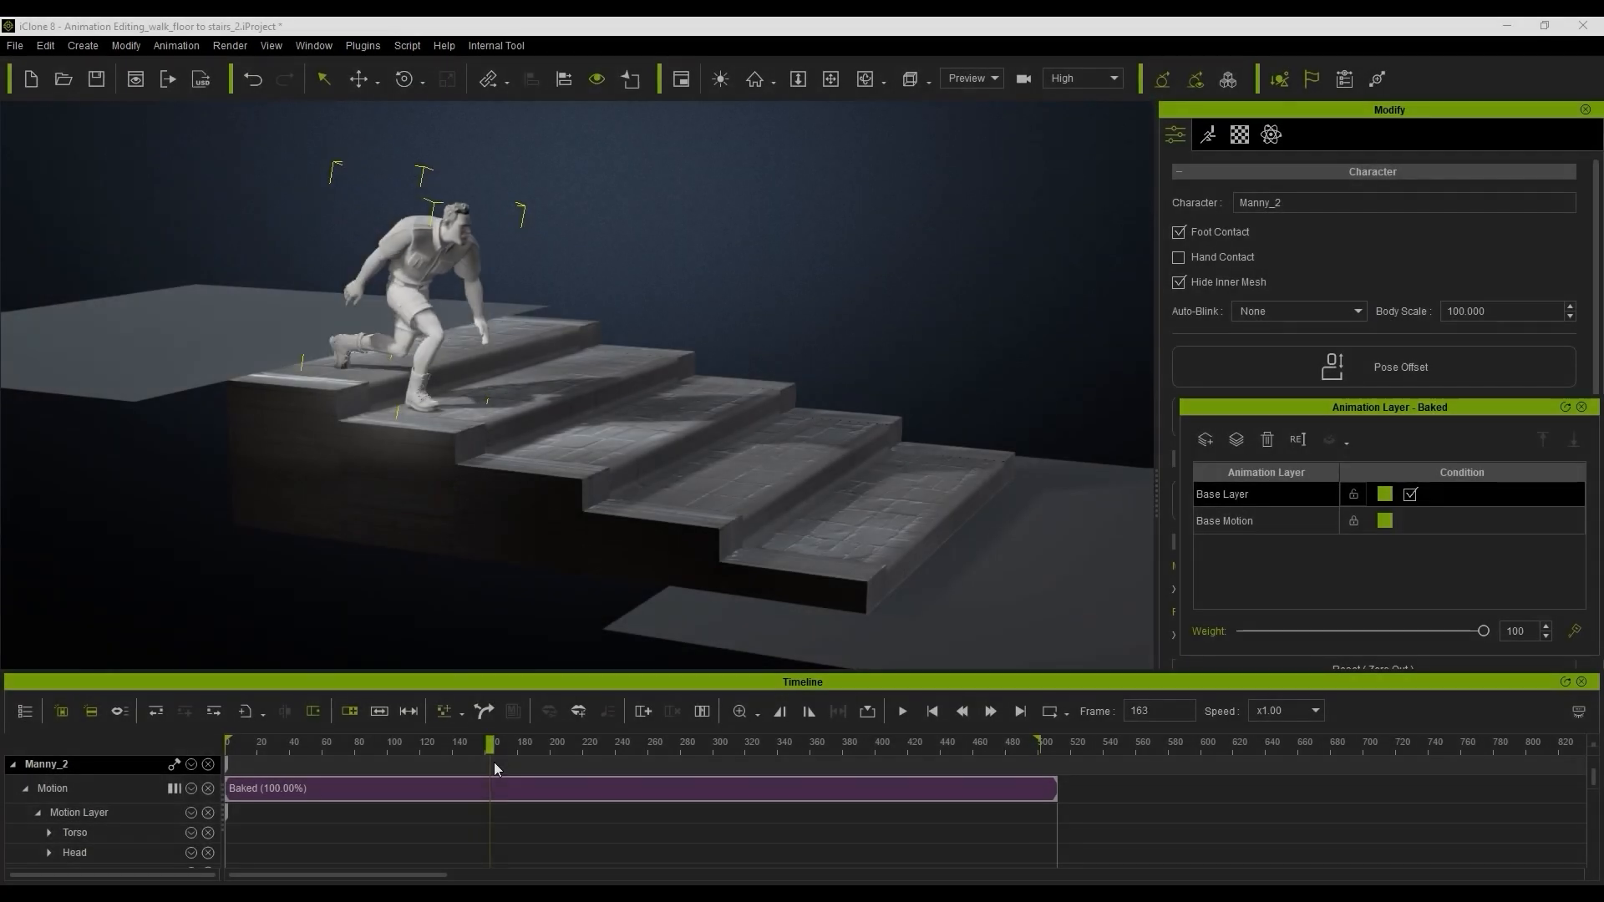
Add an animation layer to the baked clip and open Edit Motion Layer at the start of the stairs, near frame 140.
{"action": "left_click_drag", "start_coordinate": [494, 762], "coordinate": [545, 770]}
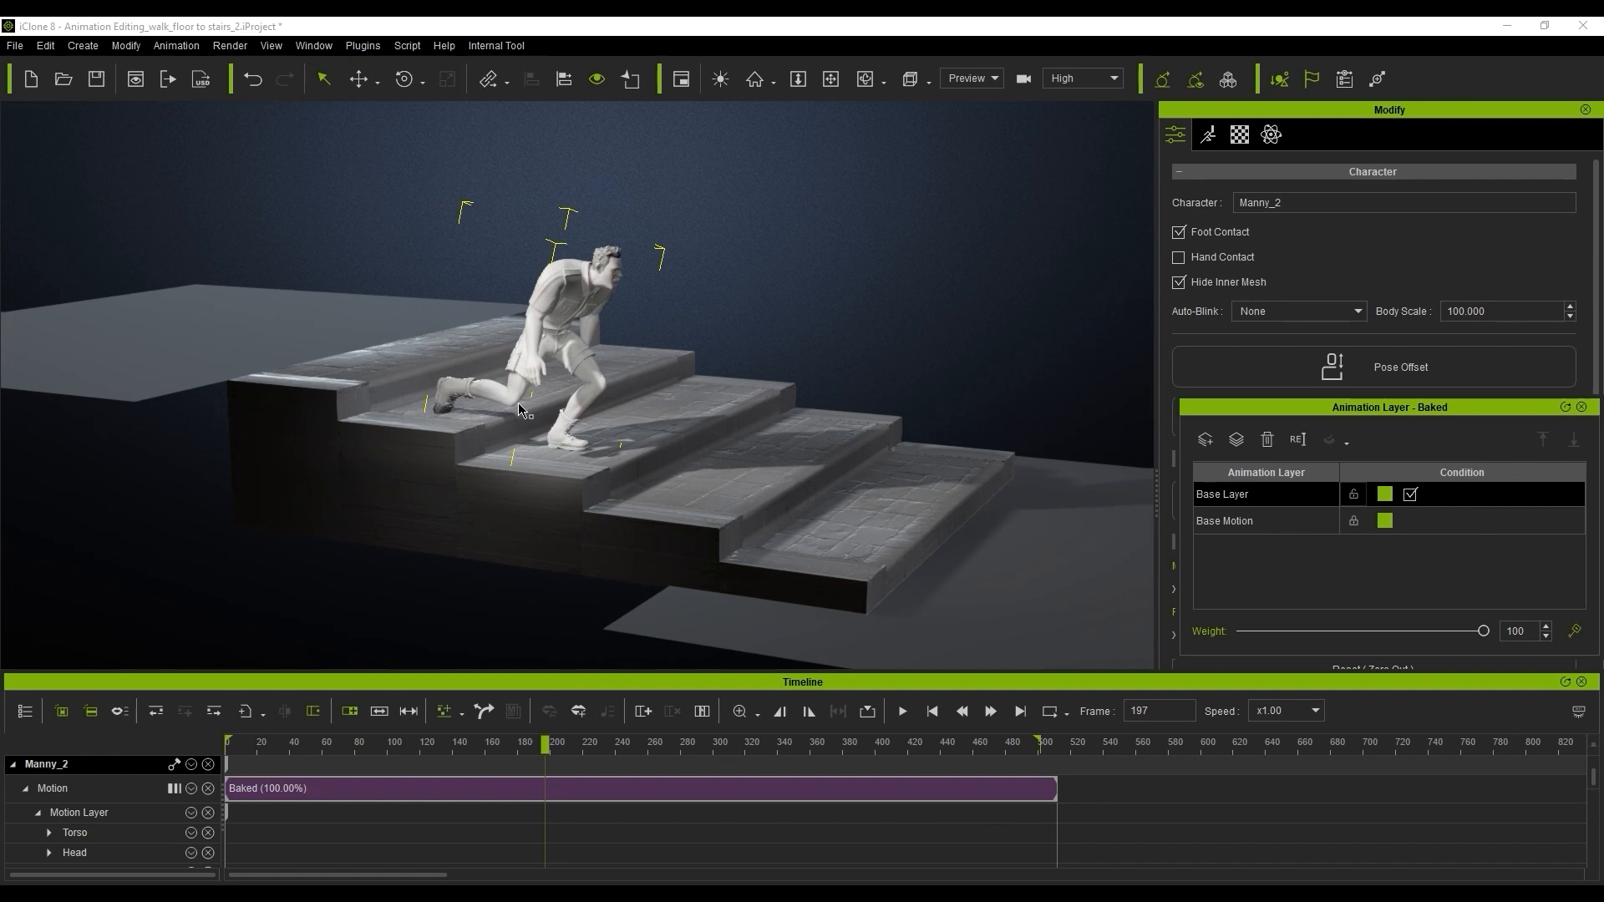
{"action": "right_click_drag", "start_coordinate": [749, 436], "coordinate": [697, 408]}
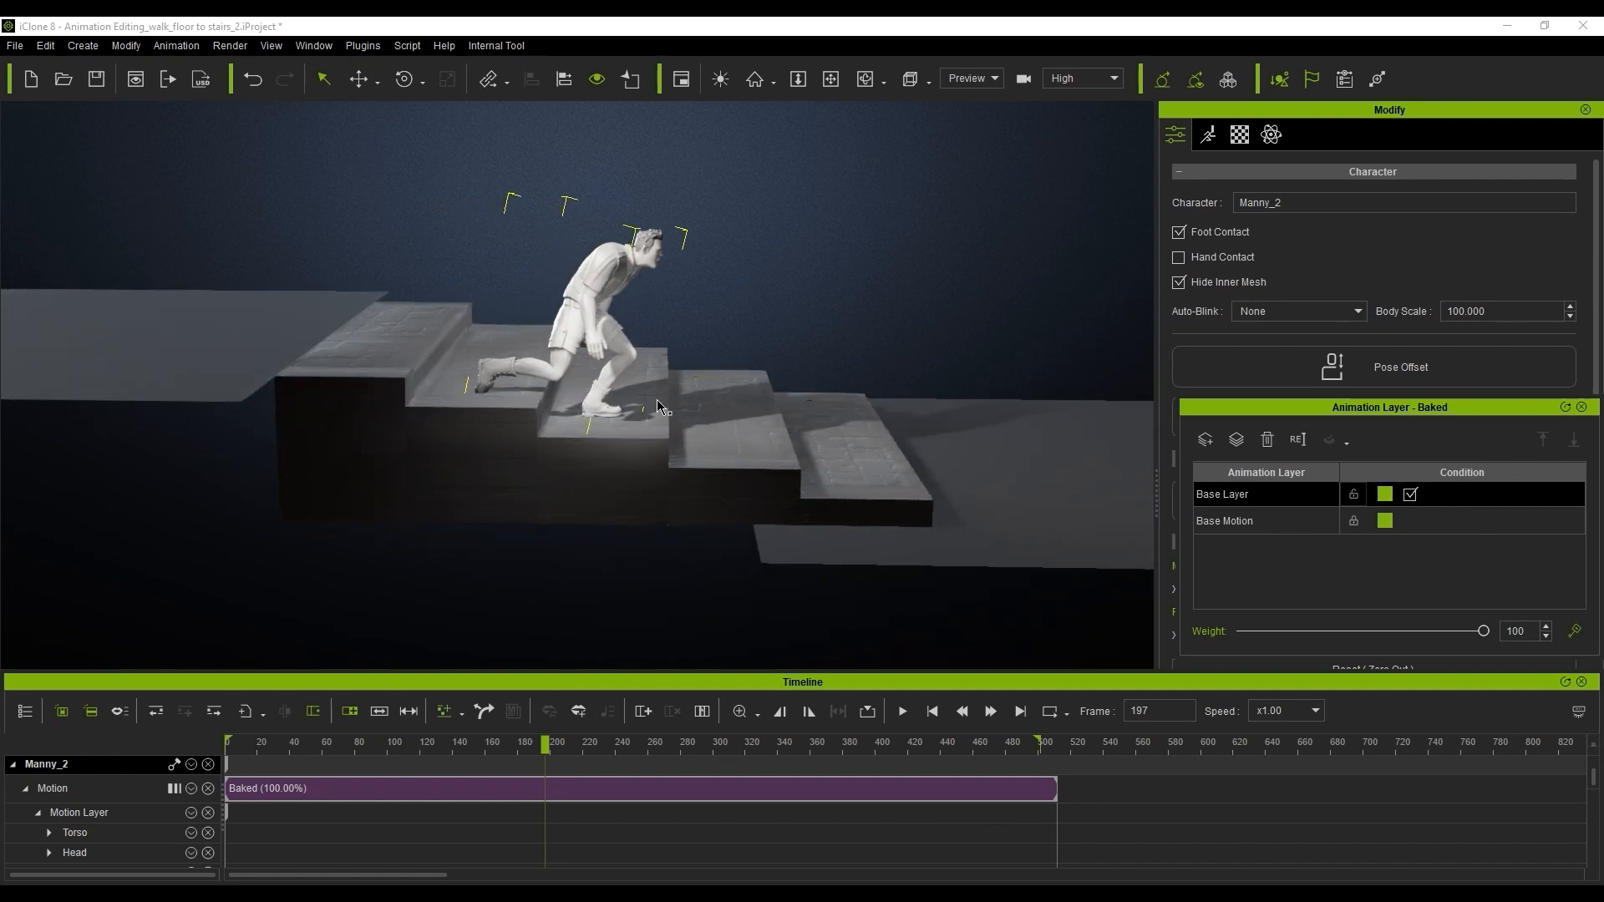
{"action": "left_click_drag", "start_coordinate": [526, 748], "coordinate": [595, 746]}
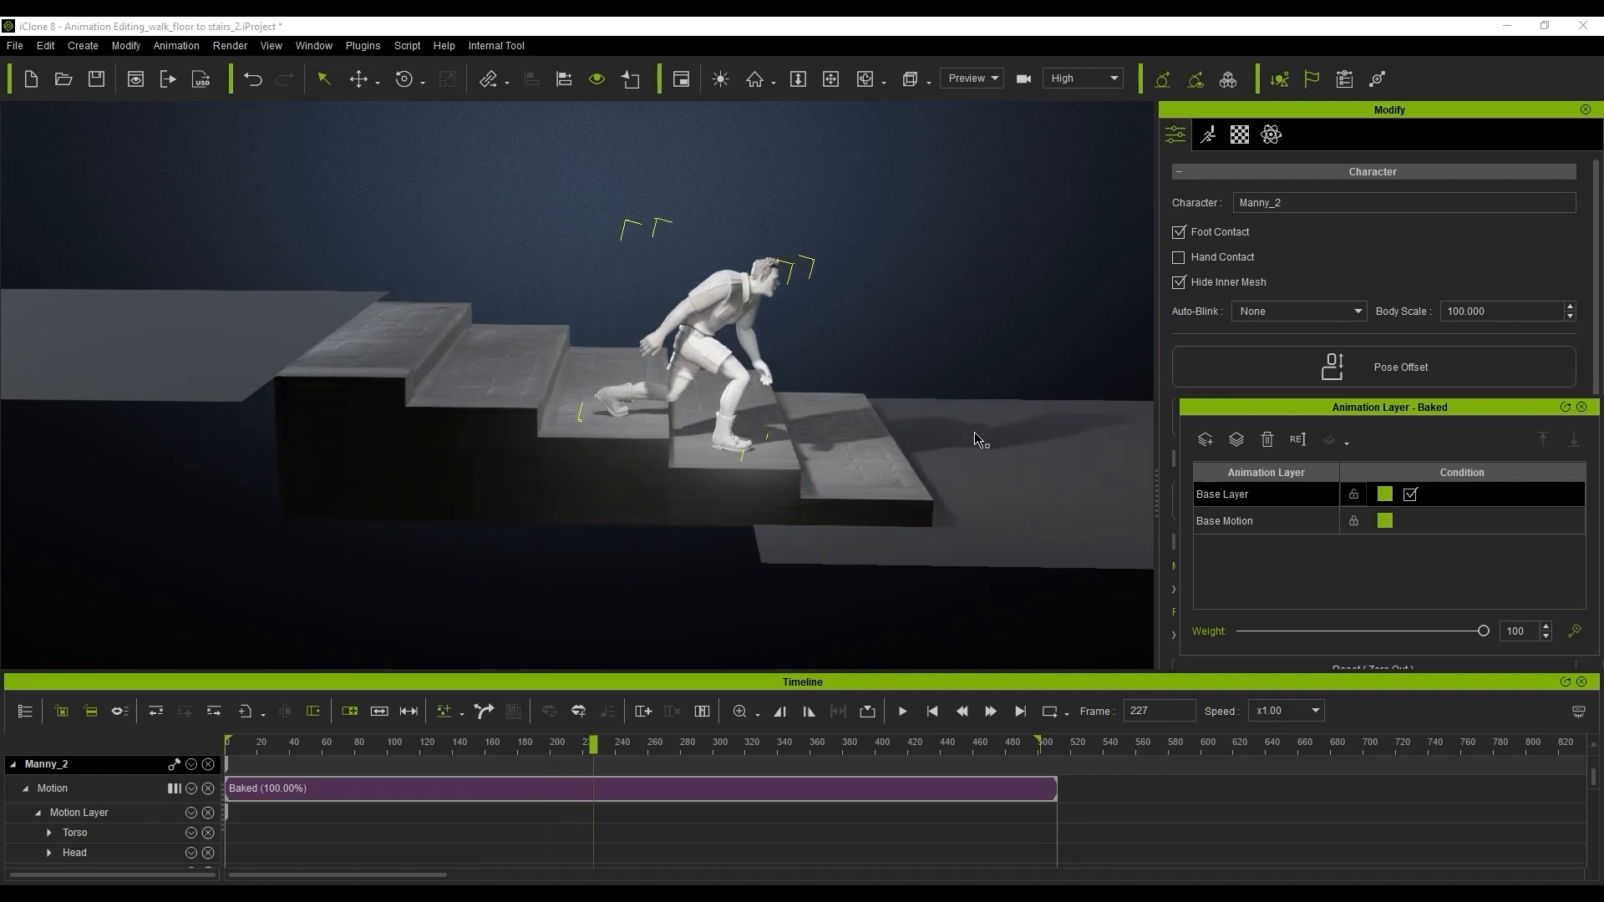
{"action": "left_click", "coordinate": [1205, 443]}
{"action": "left_click_drag", "start_coordinate": [316, 750], "coordinate": [452, 752]}
{"action": "key", "text": "n"}
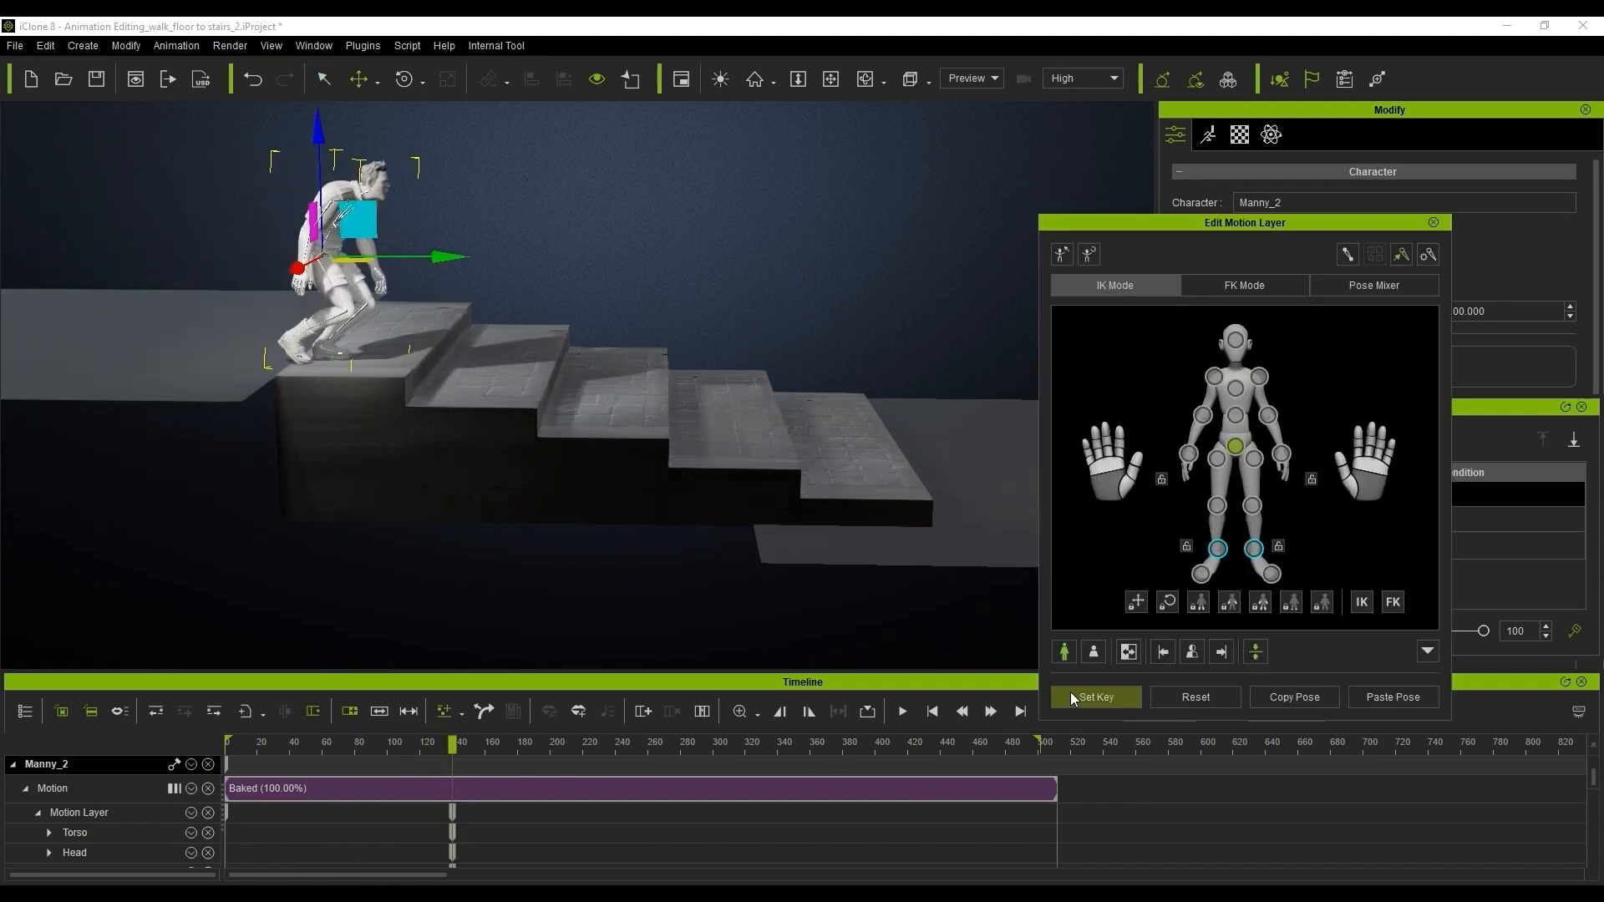
Adjust the character's hip position during the descent in IK mode, with keys at frames 164, 182 and 240.
{"action": "left_click_drag", "start_coordinate": [415, 266], "coordinate": [416, 246]}
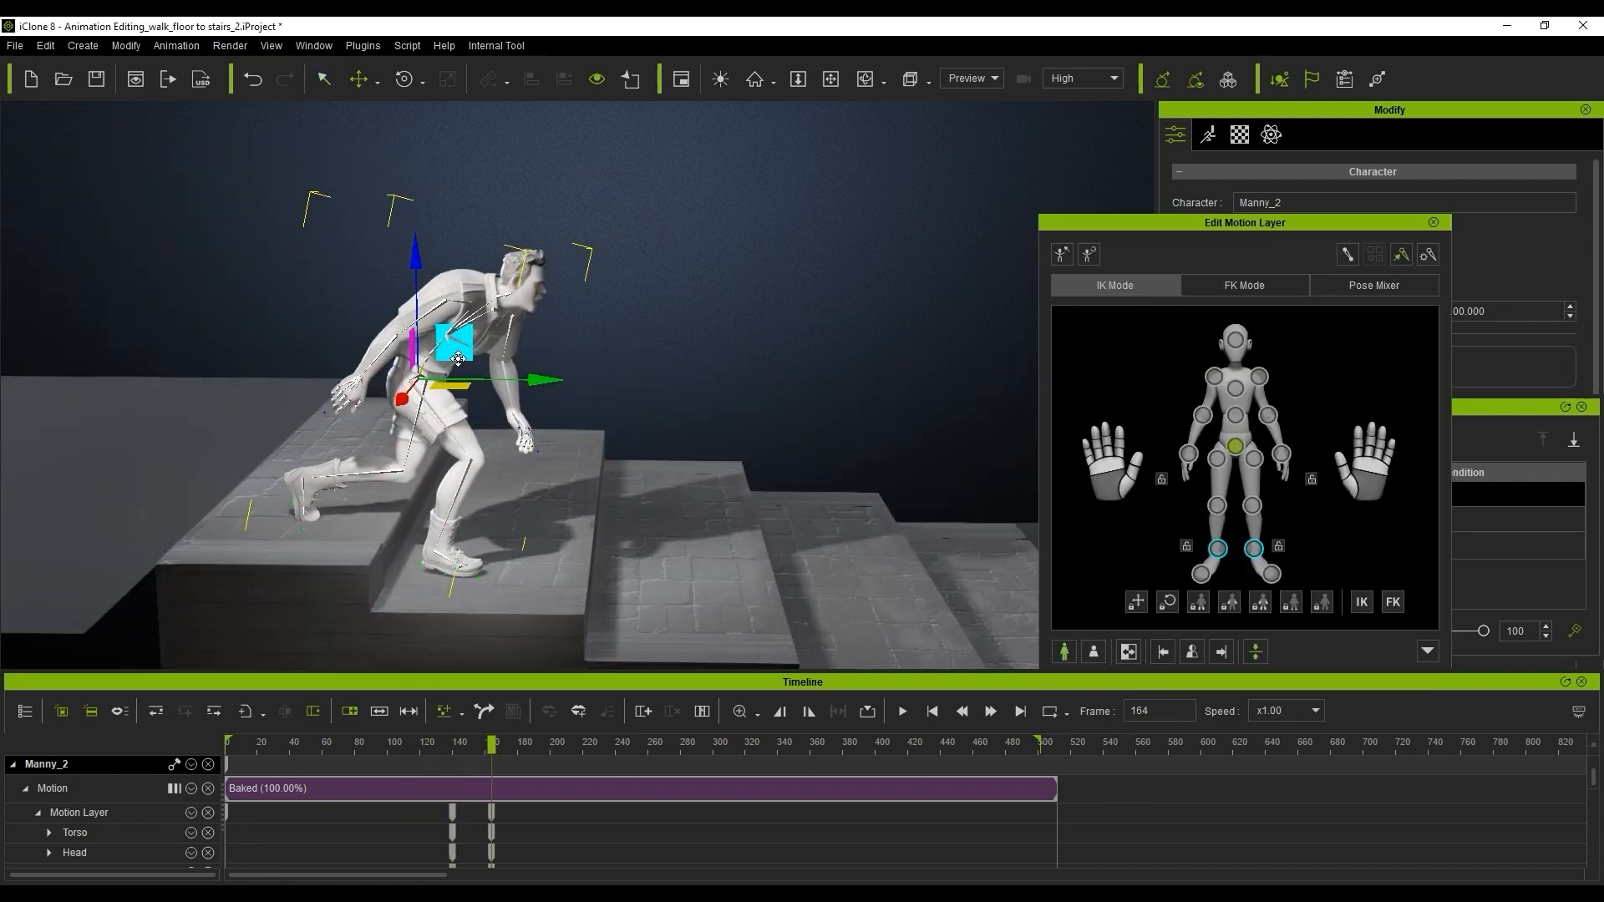
{"action": "left_click_drag", "start_coordinate": [456, 347], "coordinate": [428, 340]}
{"action": "key", "text": "e"}
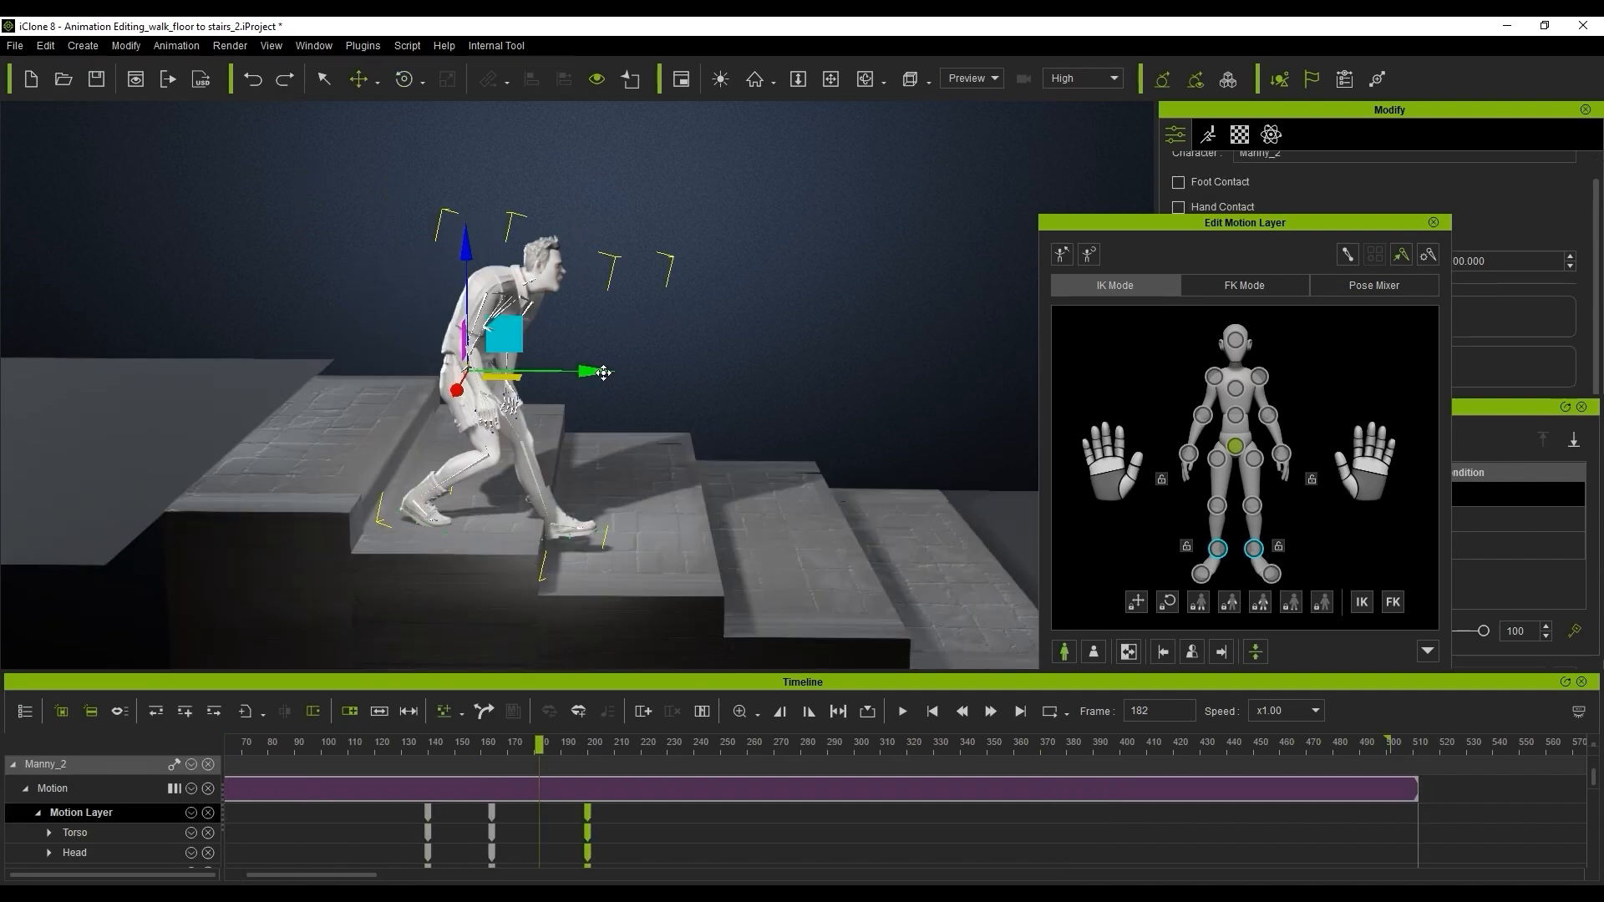
{"action": "left_click_drag", "start_coordinate": [492, 269], "coordinate": [492, 274]}
{"action": "left_click_drag", "start_coordinate": [583, 223], "coordinate": [583, 229]}
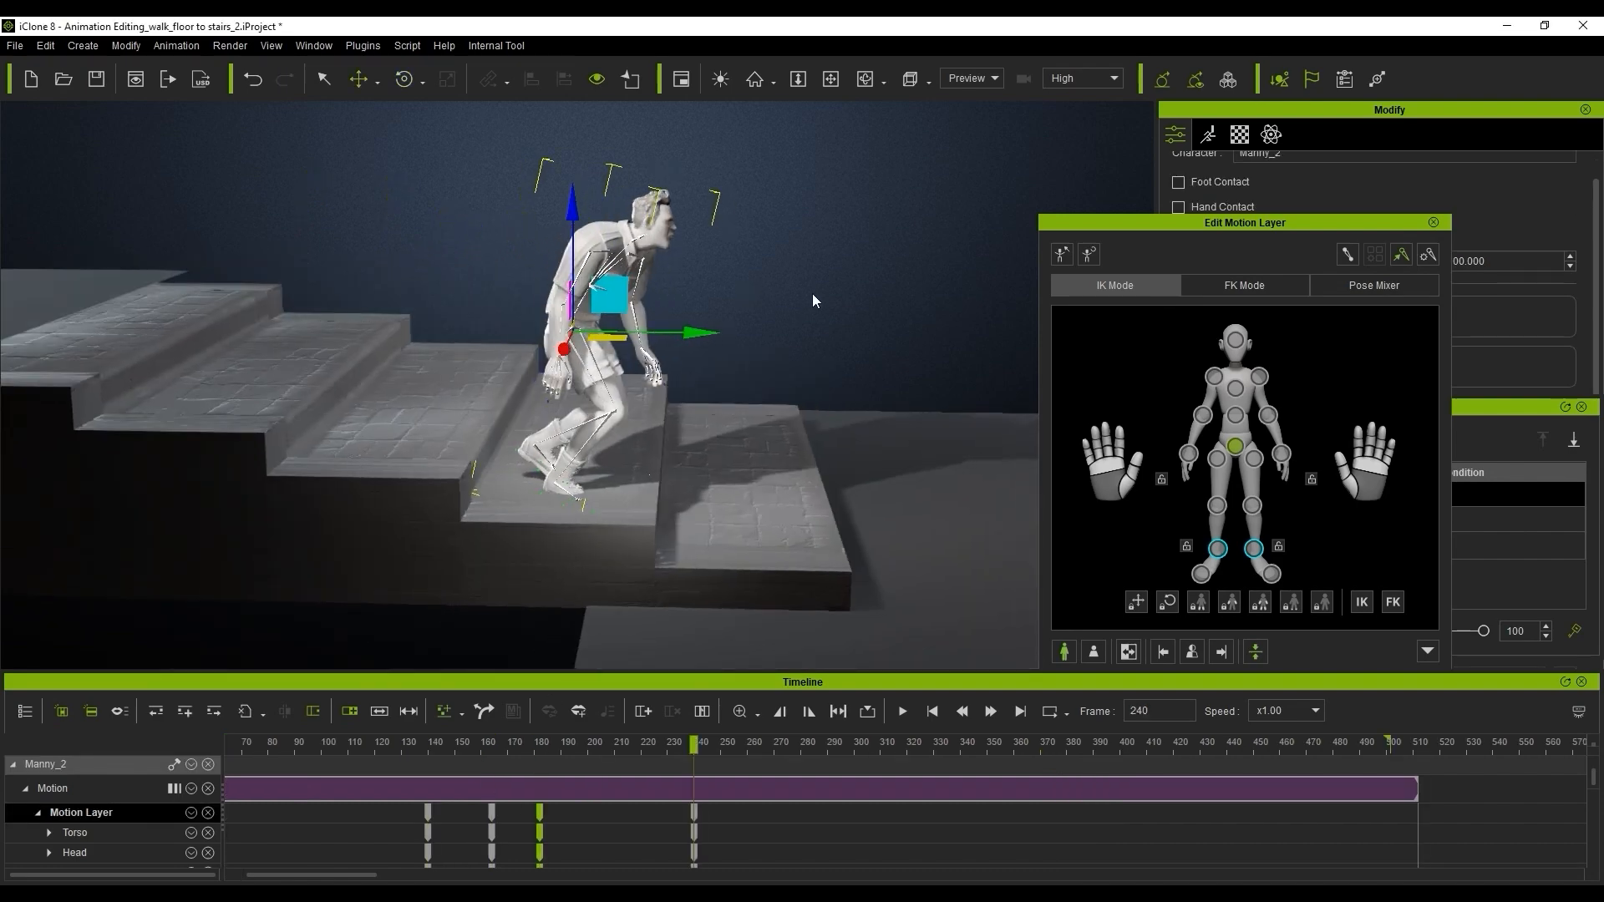
{"action": "left_click_drag", "start_coordinate": [534, 754], "coordinate": [725, 753]}
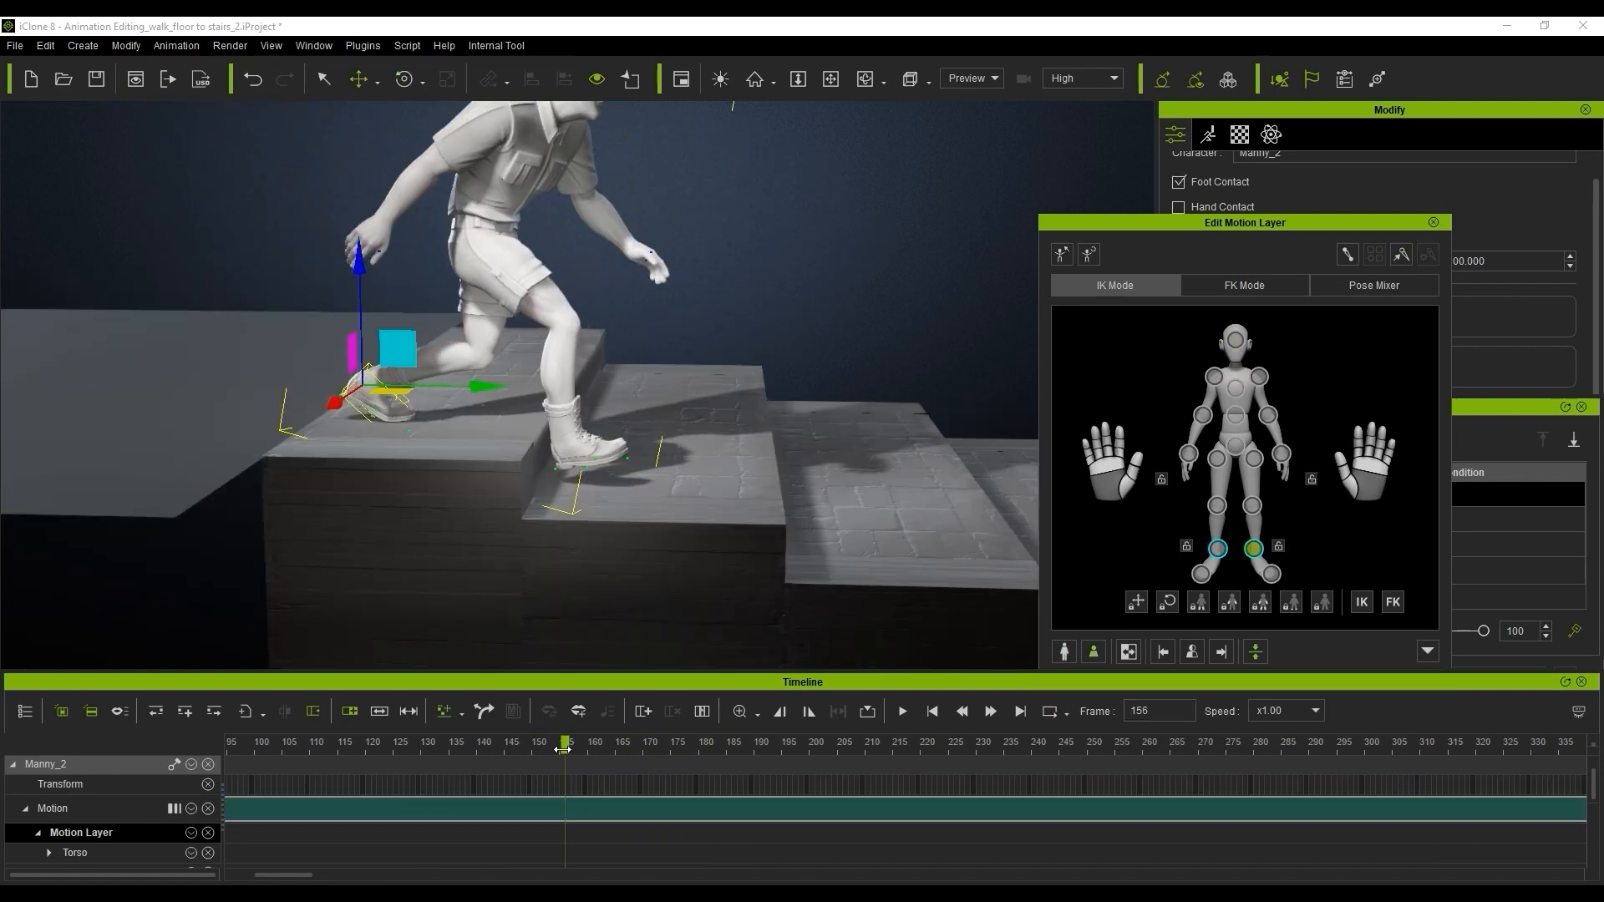
Set a left leg key before the foot leaves the top step, near frame 154.
{"action": "left_click_drag", "start_coordinate": [555, 752], "coordinate": [797, 769]}
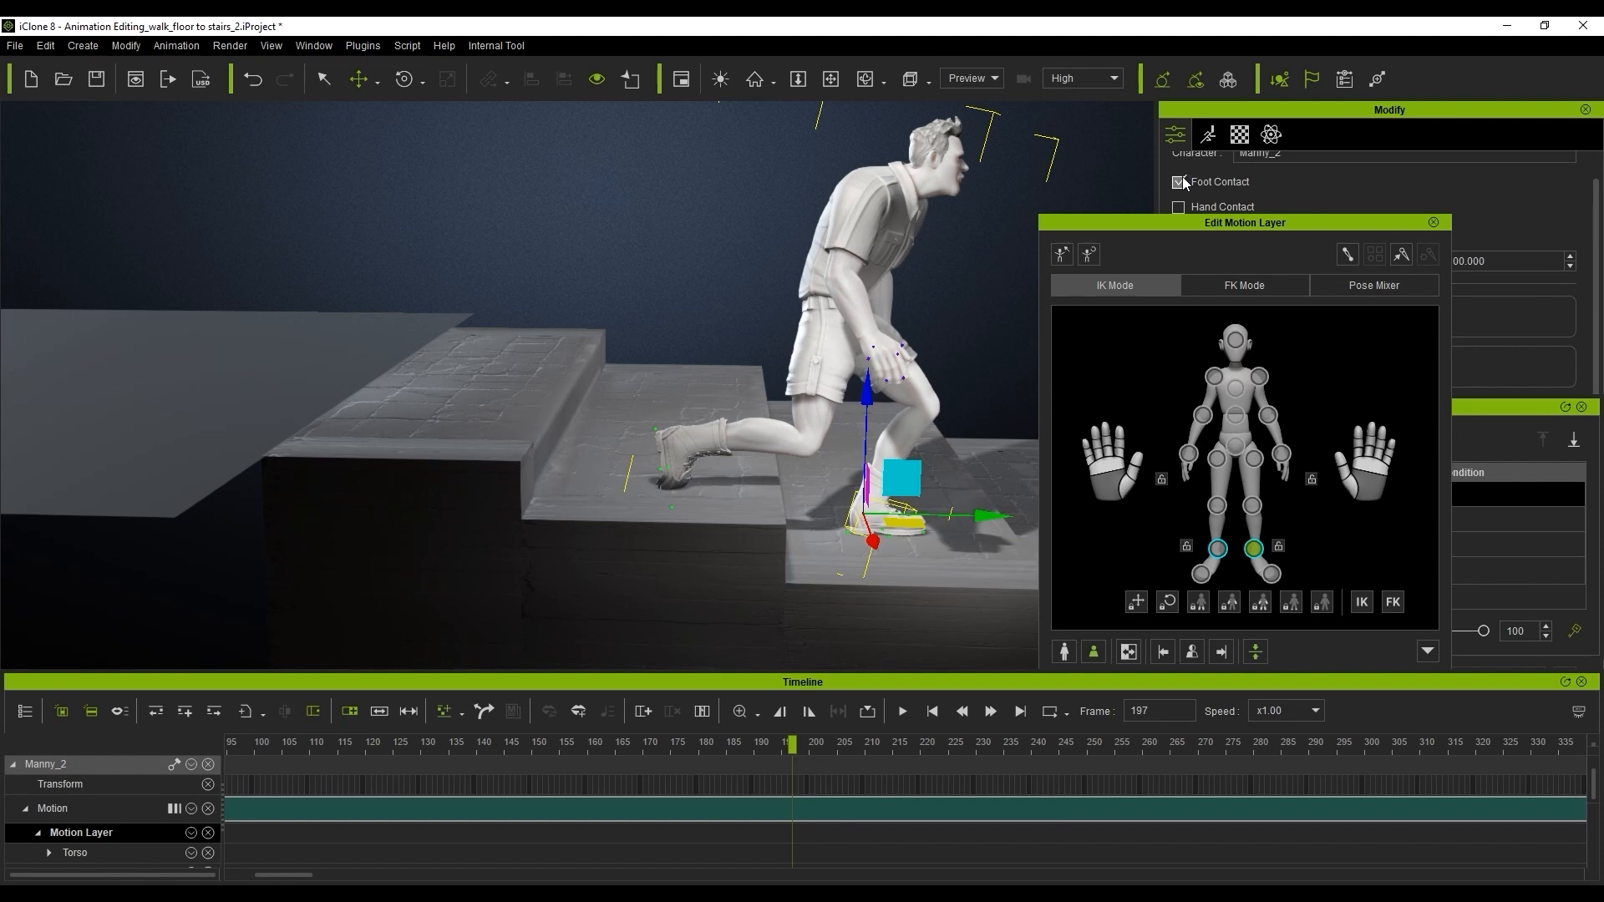
{"action": "left_click_drag", "start_coordinate": [714, 749], "coordinate": [616, 757]}
{"action": "left_click", "coordinate": [1089, 697]}
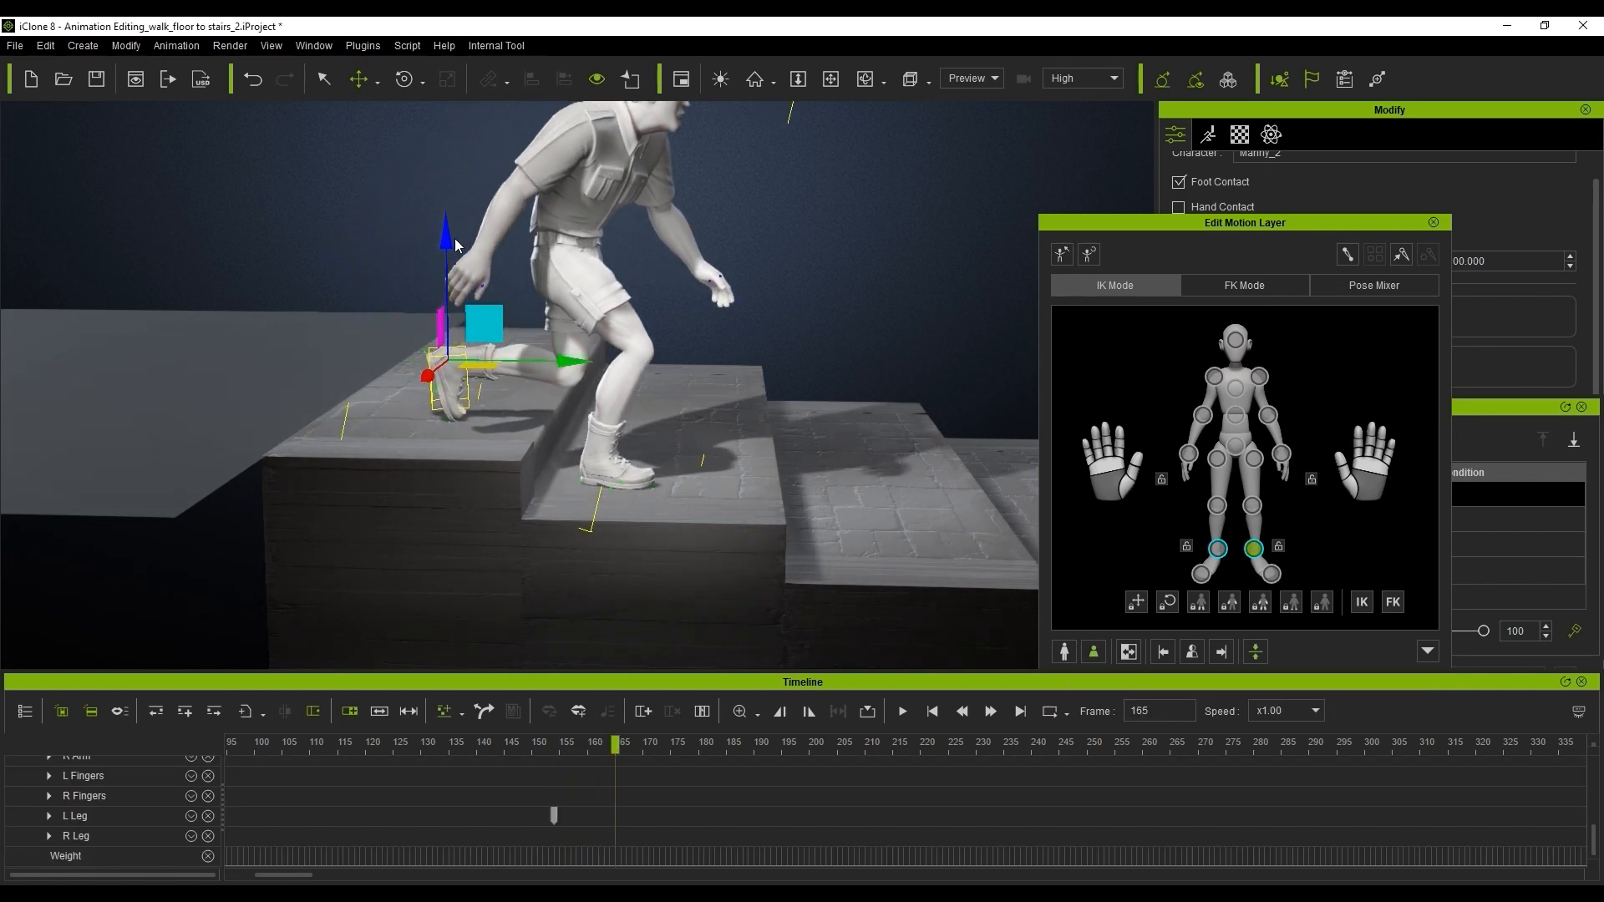
Raise the left foot at frame 165 and rotate it at frame 170 so it clears the stair edge.
{"action": "left_click_drag", "start_coordinate": [525, 752], "coordinate": [644, 738]}
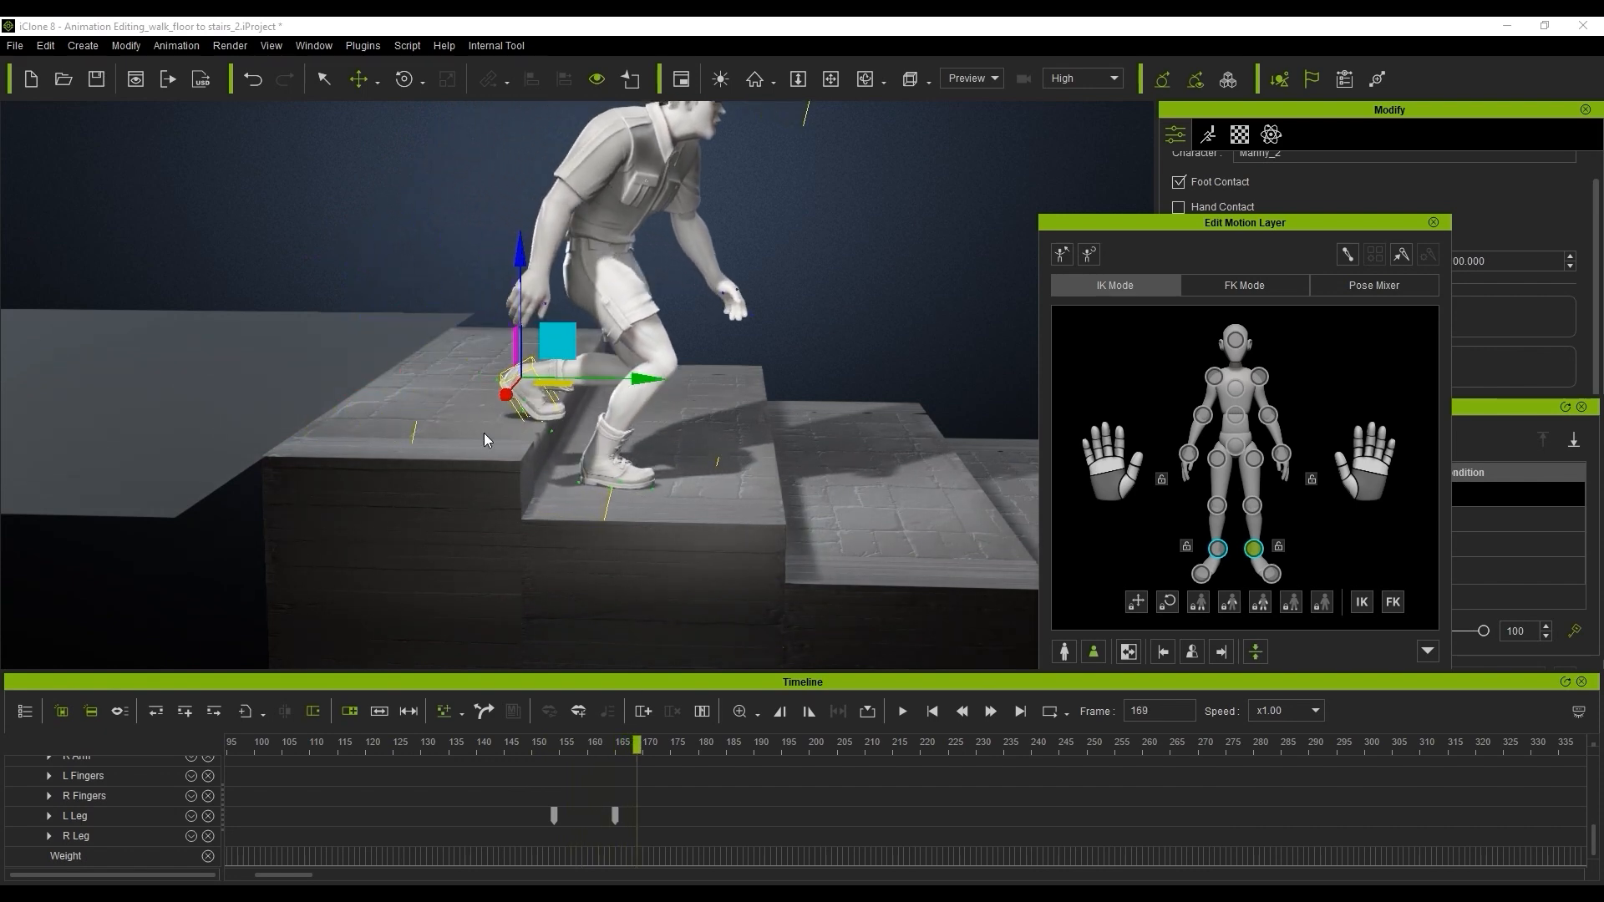
{"action": "left_click", "coordinate": [616, 817]}
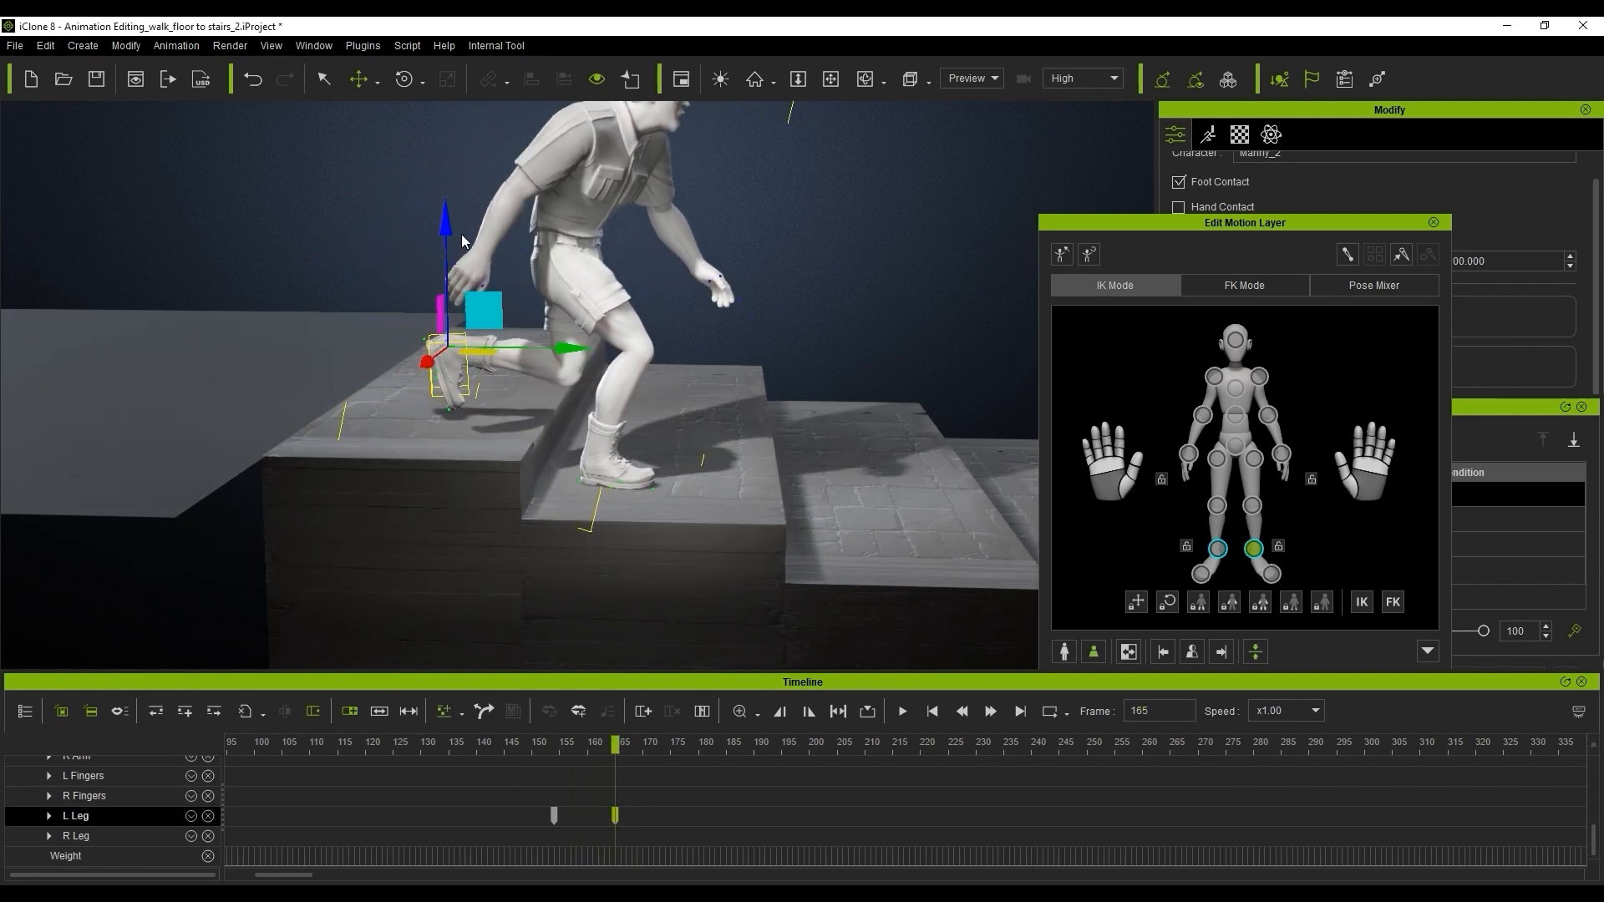
{"action": "left_click_drag", "start_coordinate": [558, 746], "coordinate": [650, 752]}
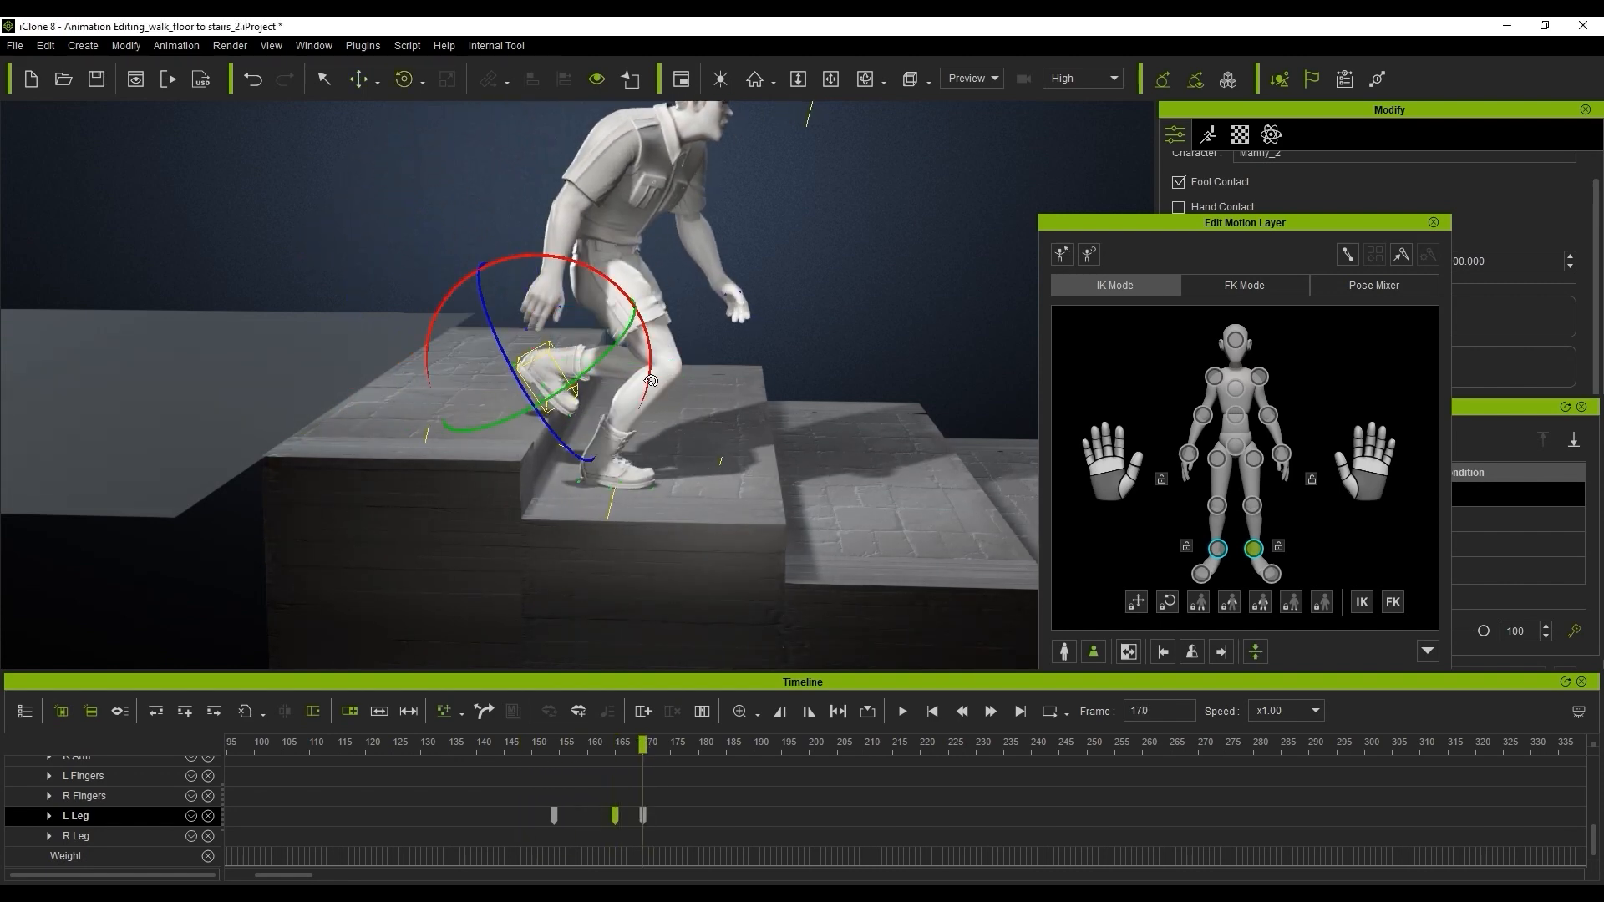
Key the left leg at frames 190 and 180 so the foot travels over the stair edge and lands on the next step.
{"action": "left_click_drag", "start_coordinate": [528, 743], "coordinate": [762, 747]}
{"action": "middle_click_drag", "start_coordinate": [994, 596], "coordinate": [891, 571]}
{"action": "scroll", "coordinate": [891, 572], "scroll_direction": "up", "scroll_amount": 3}
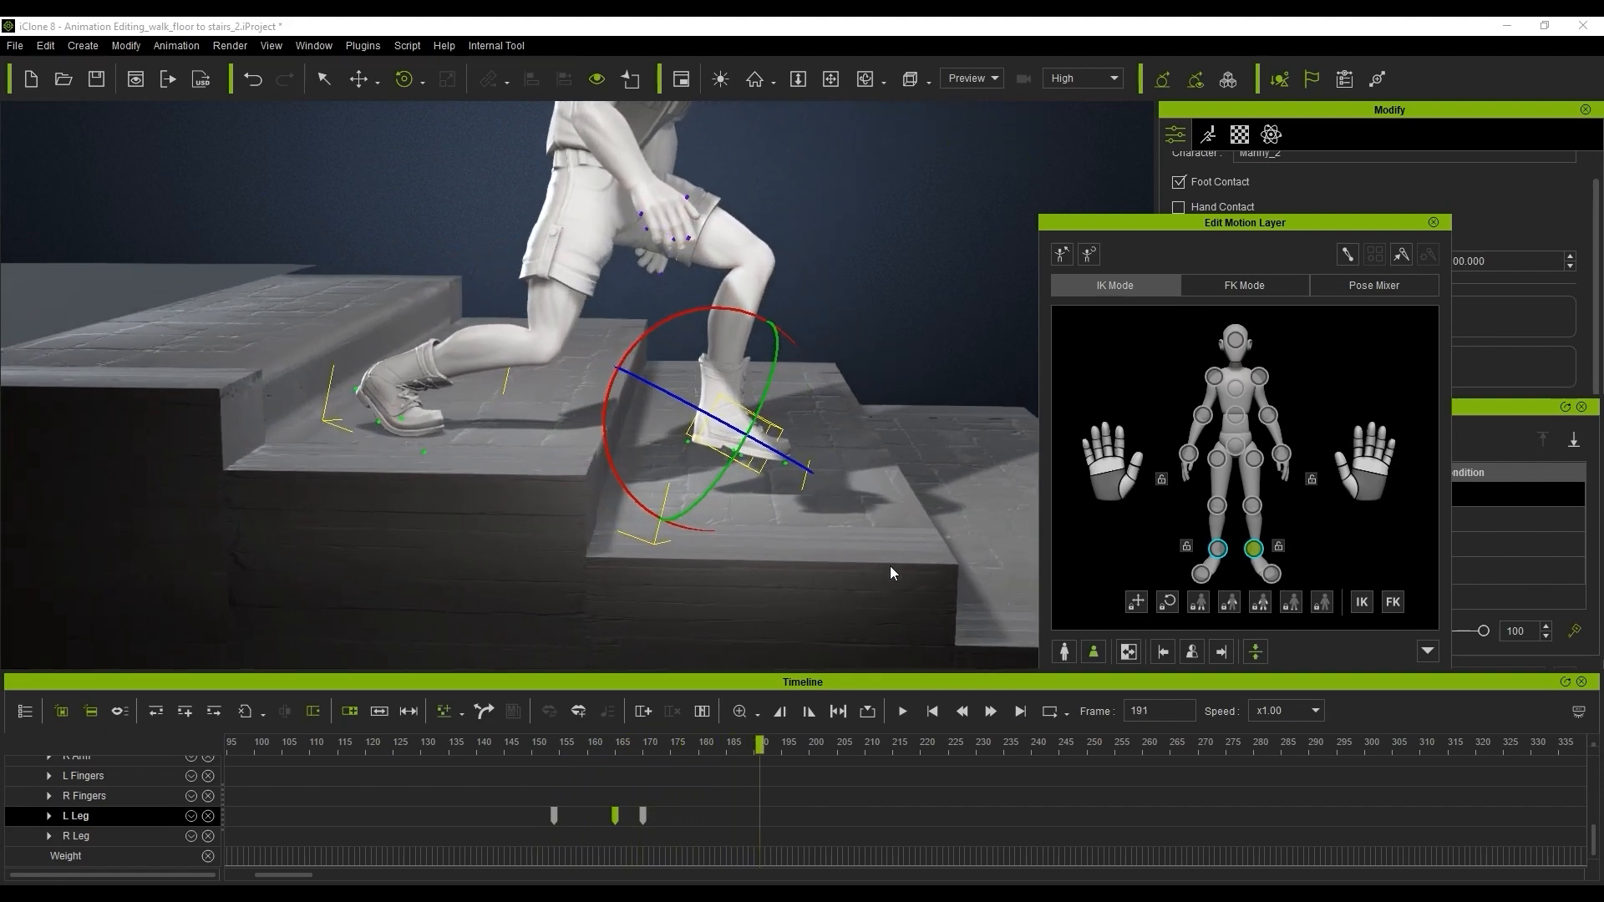
{"action": "mouse_move", "coordinate": [759, 746]}
{"action": "left_mouse_down"}
{"action": "mouse_move", "coordinate": [719, 757]}
{"action": "mouse_move", "coordinate": [753, 758]}
{"action": "left_mouse_up"}
{"action": "left_click", "coordinate": [1309, 652]}
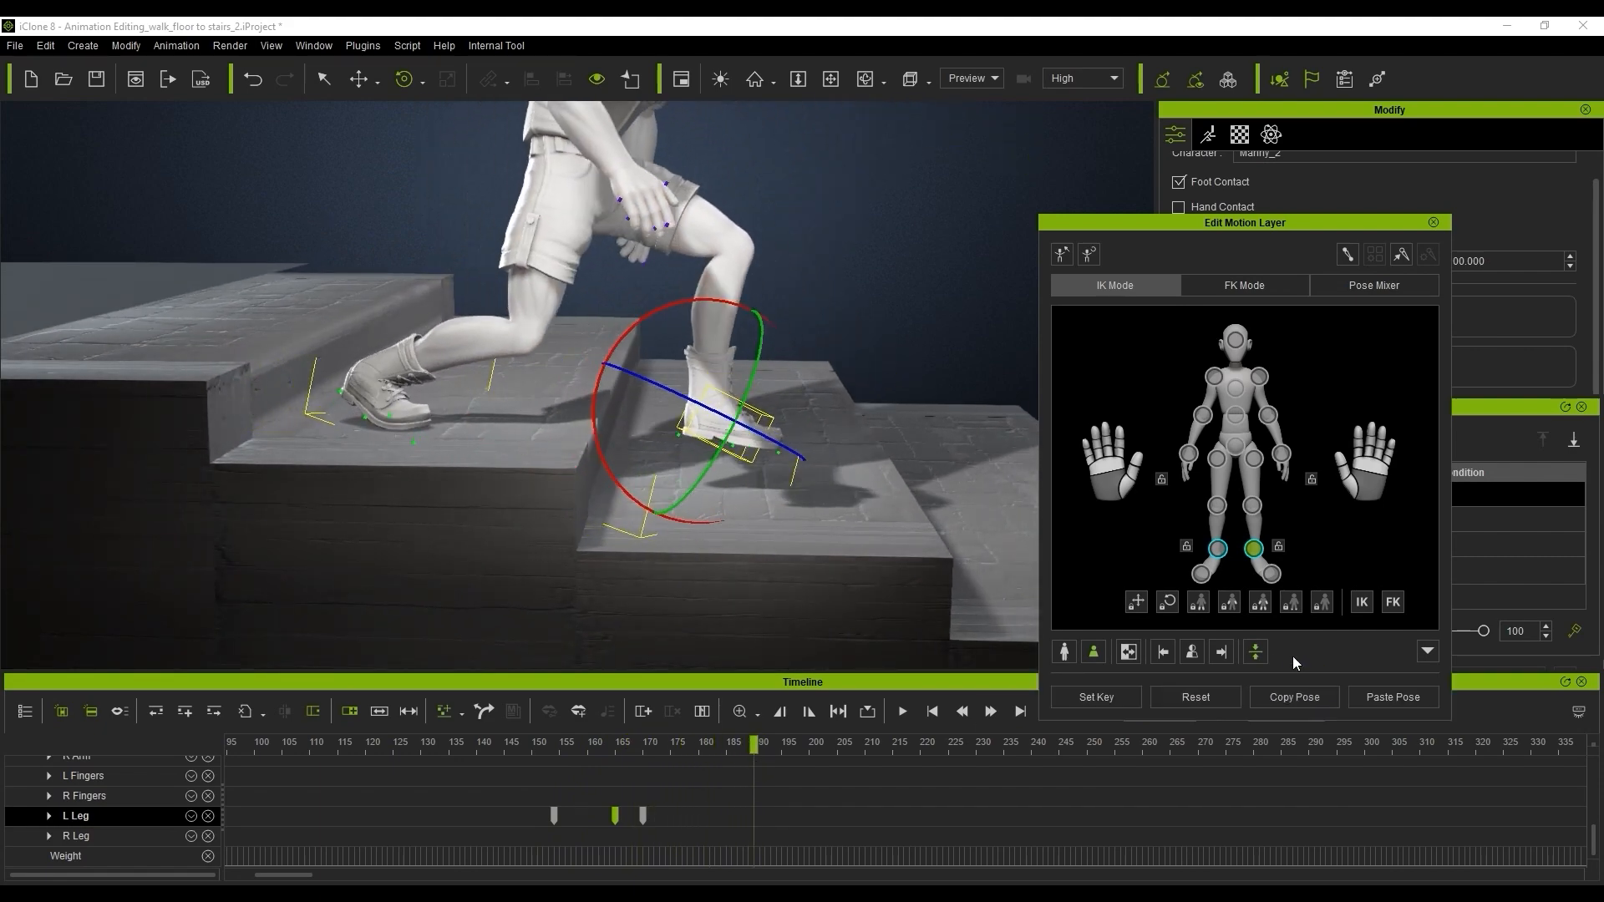
{"action": "left_click_drag", "start_coordinate": [544, 749], "coordinate": [709, 768]}
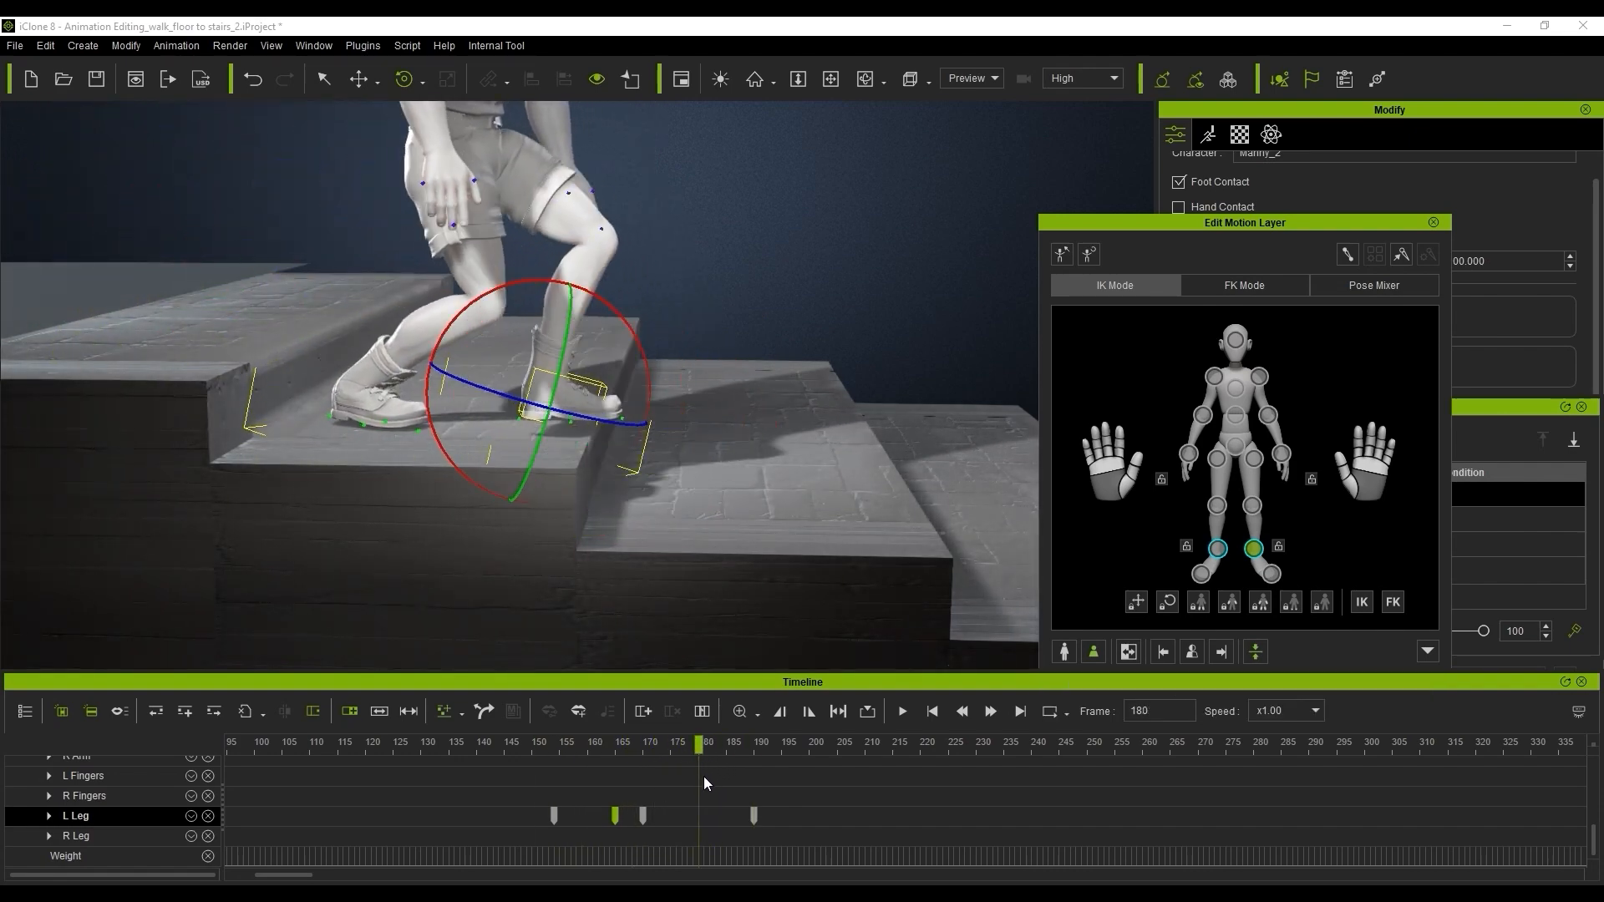
{"action": "left_click_drag", "start_coordinate": [618, 745], "coordinate": [788, 764]}
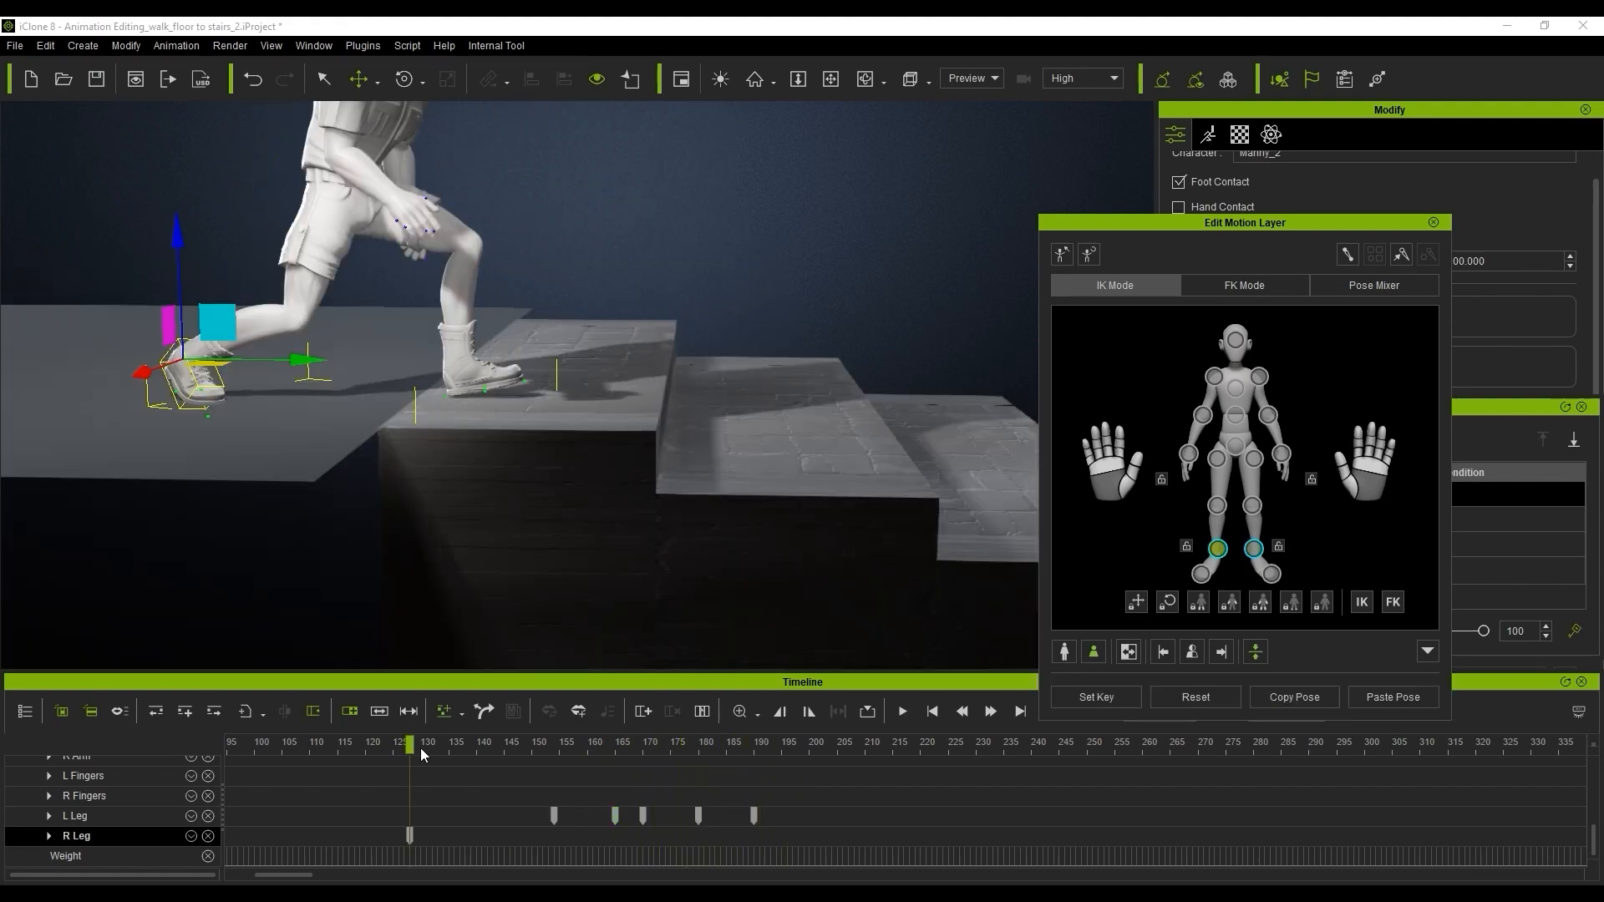
Key the right leg at frames 128 and 150, and review the foot layer's motion down the whole staircase.
{"action": "left_click_drag", "start_coordinate": [420, 748], "coordinate": [533, 765]}
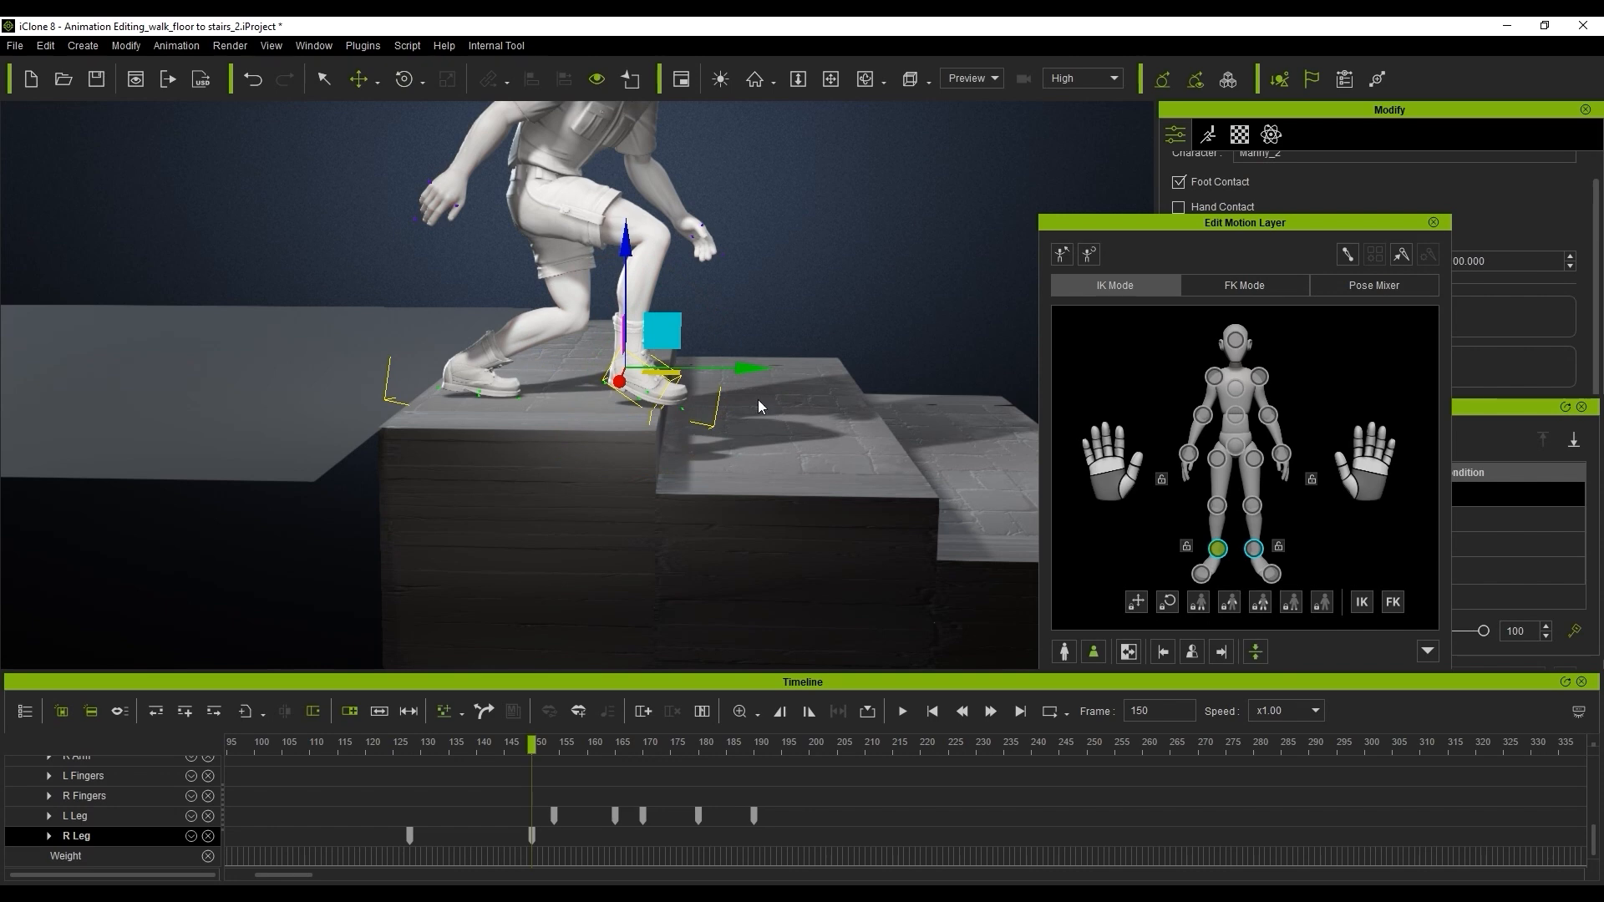
{"action": "left_click_drag", "start_coordinate": [422, 762], "coordinate": [694, 758]}
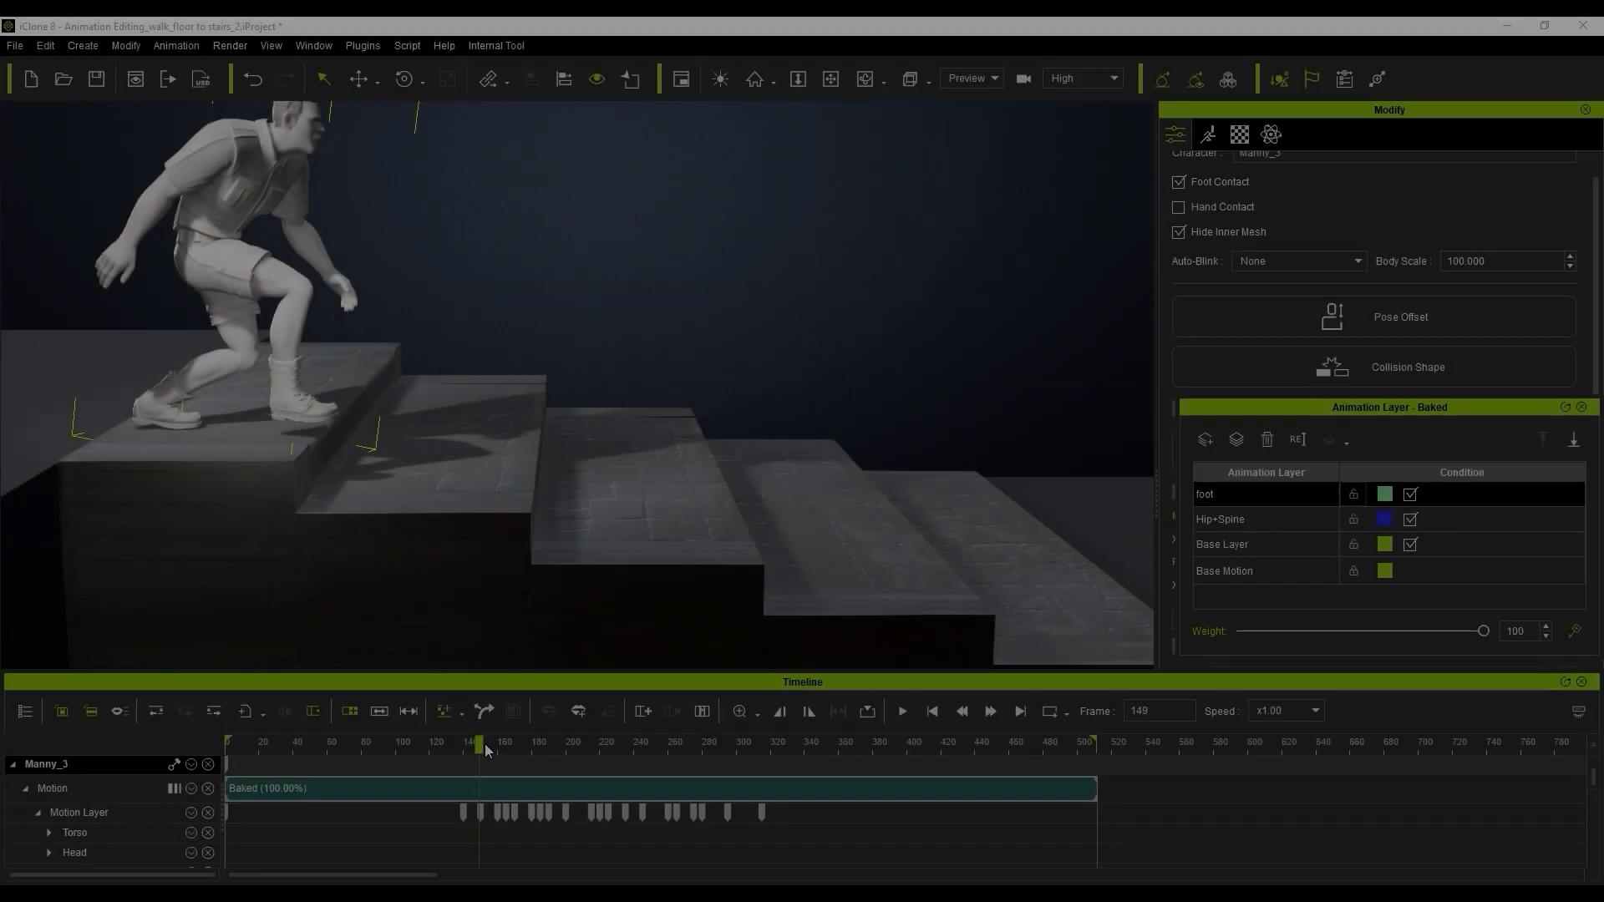
{"action": "left_click_drag", "start_coordinate": [483, 747], "coordinate": [518, 742]}
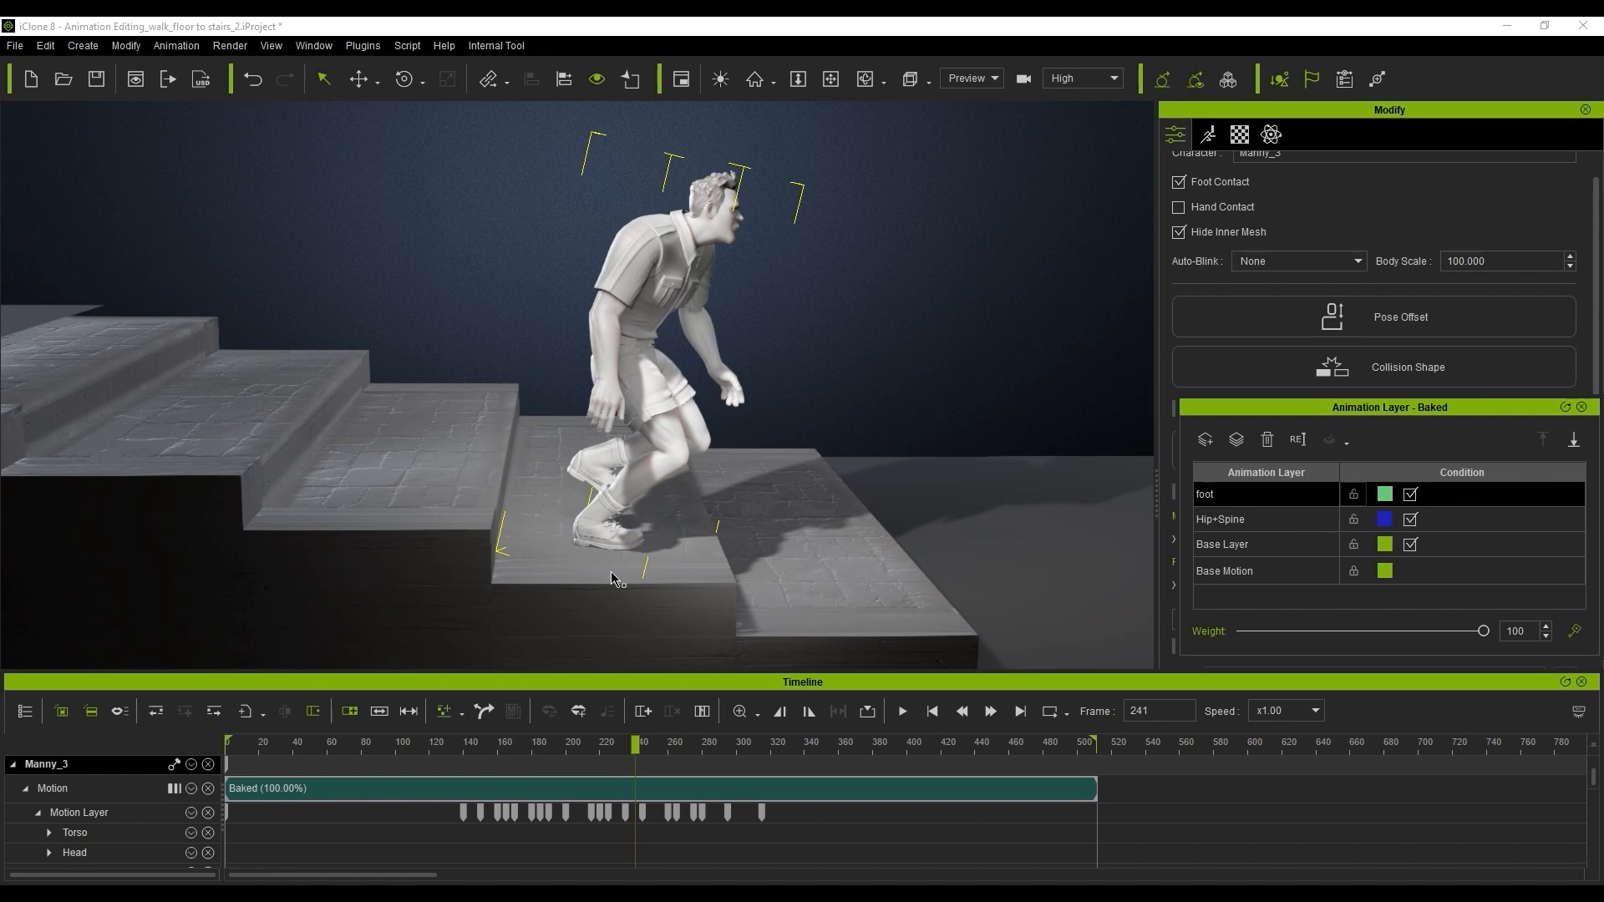
{"action": "left_click_drag", "start_coordinate": [636, 752], "coordinate": [674, 767]}
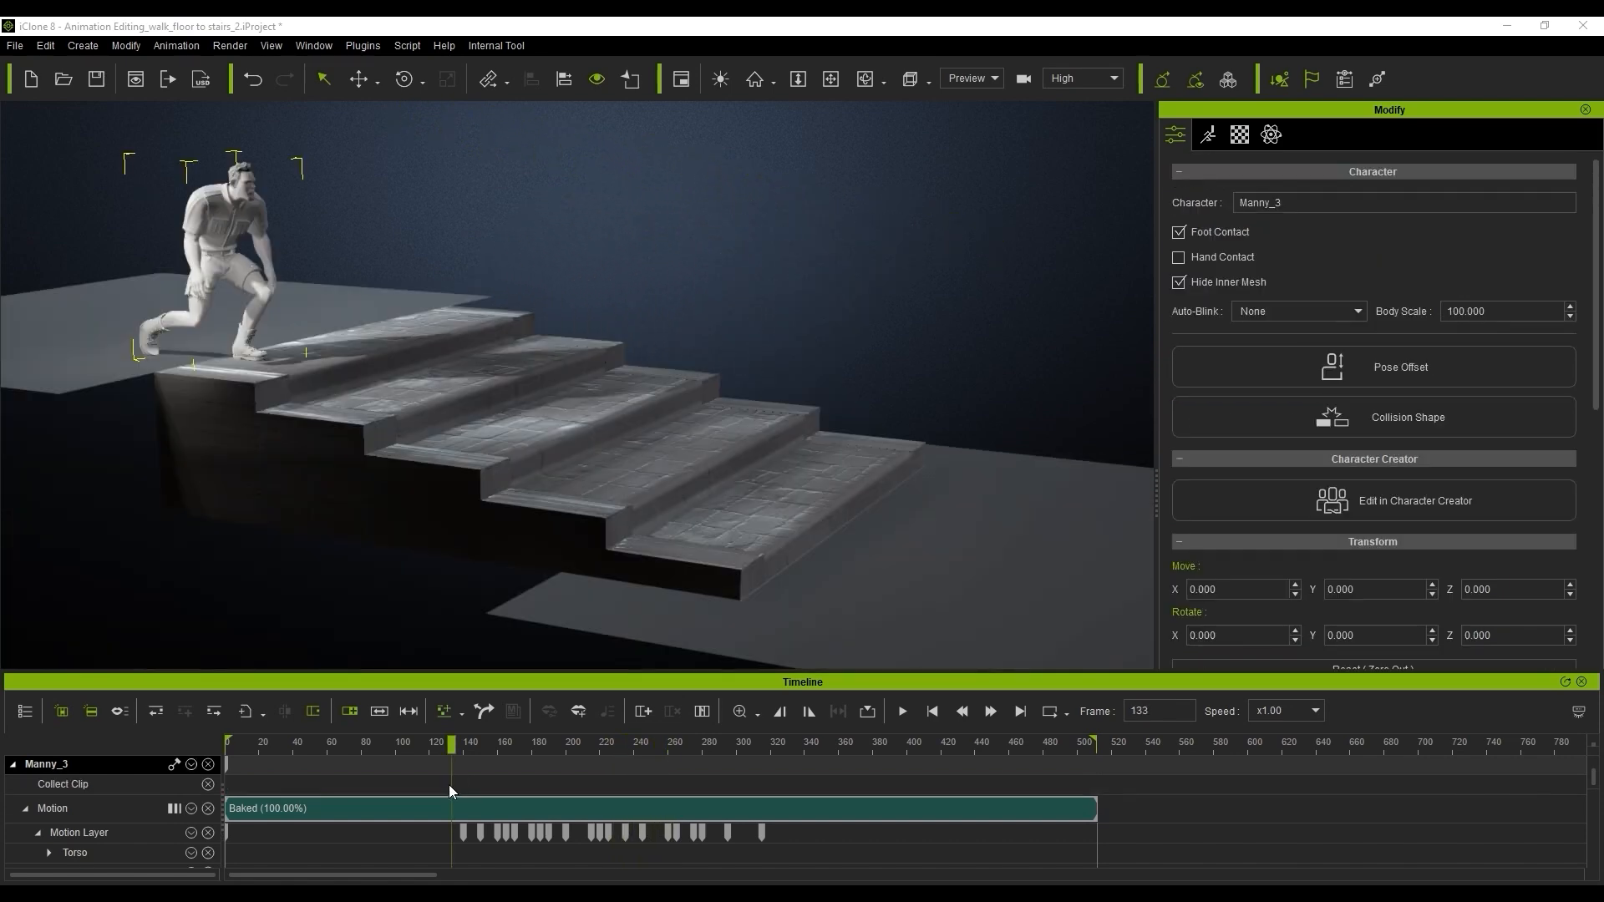
Apply Motion Correction to frames 130 to 328 for both feet and toes, using the Normal Standing preset and Rotate reach mode.
{"action": "left_click_drag", "start_coordinate": [448, 784], "coordinate": [785, 794]}
{"action": "right_click", "coordinate": [608, 783]}
{"action": "left_click", "coordinate": [660, 637]}
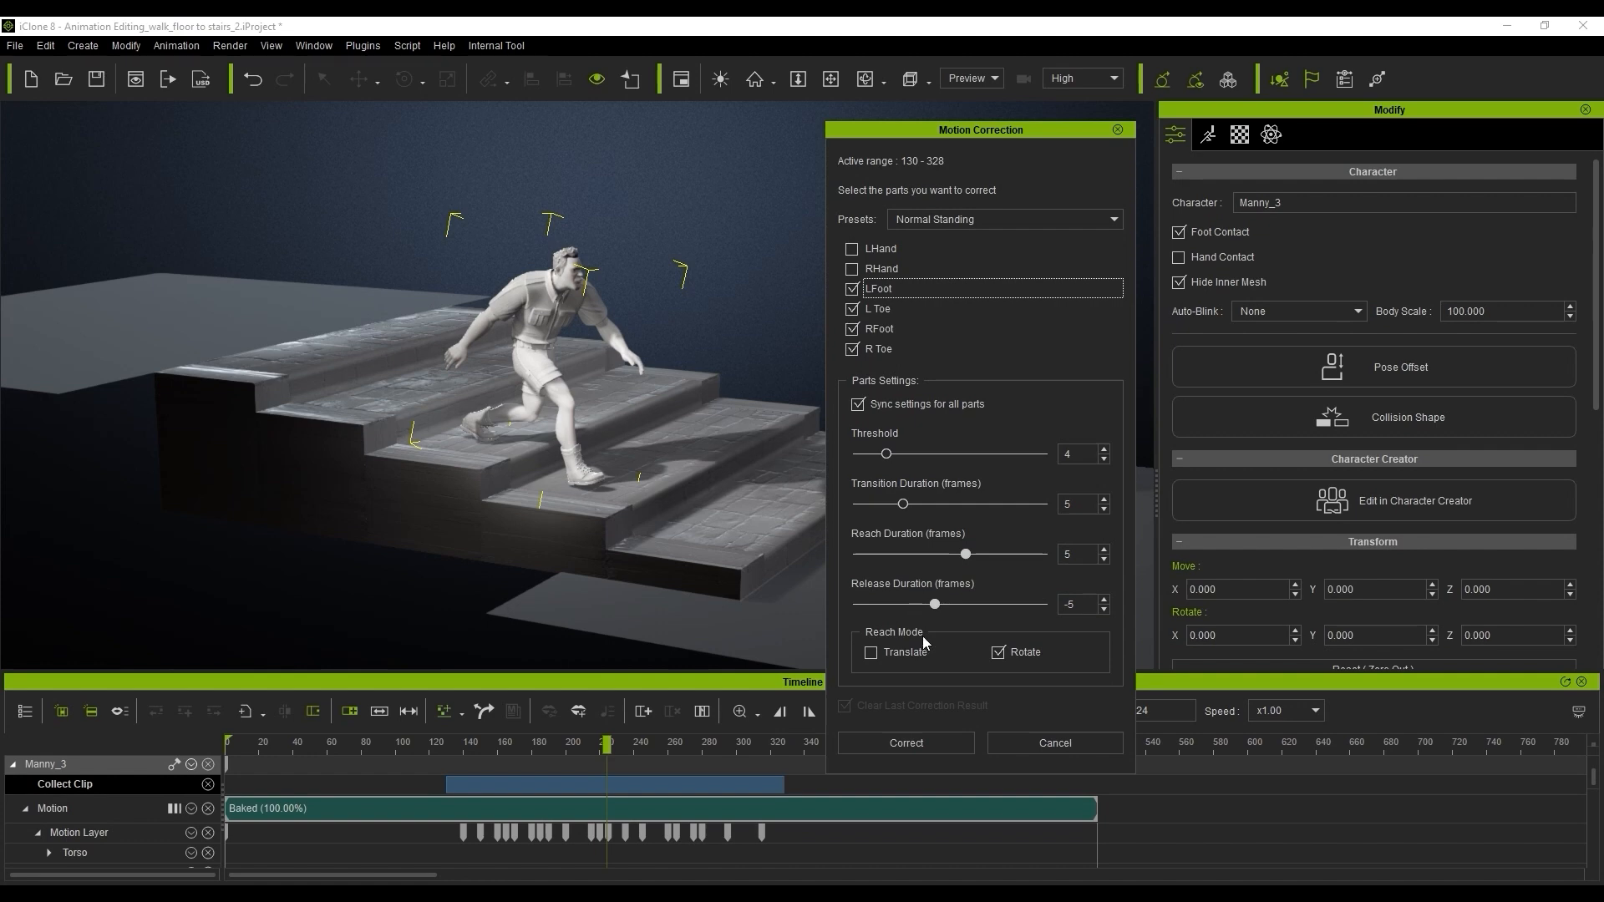
{"action": "left_click", "coordinate": [927, 741]}
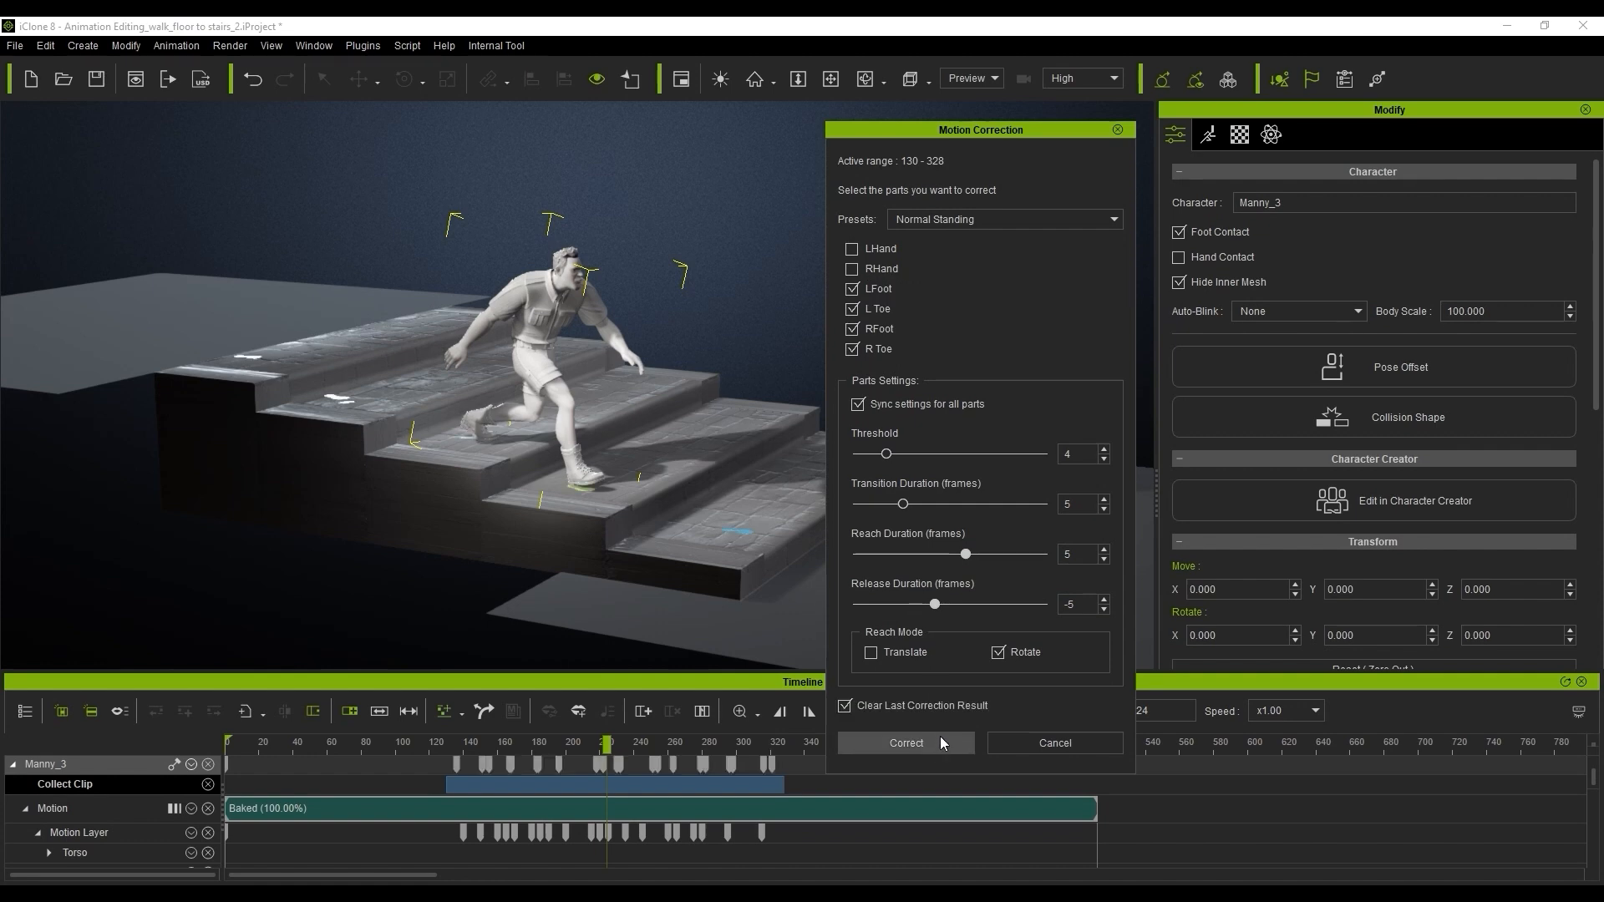
{"action": "left_click", "coordinate": [937, 743]}
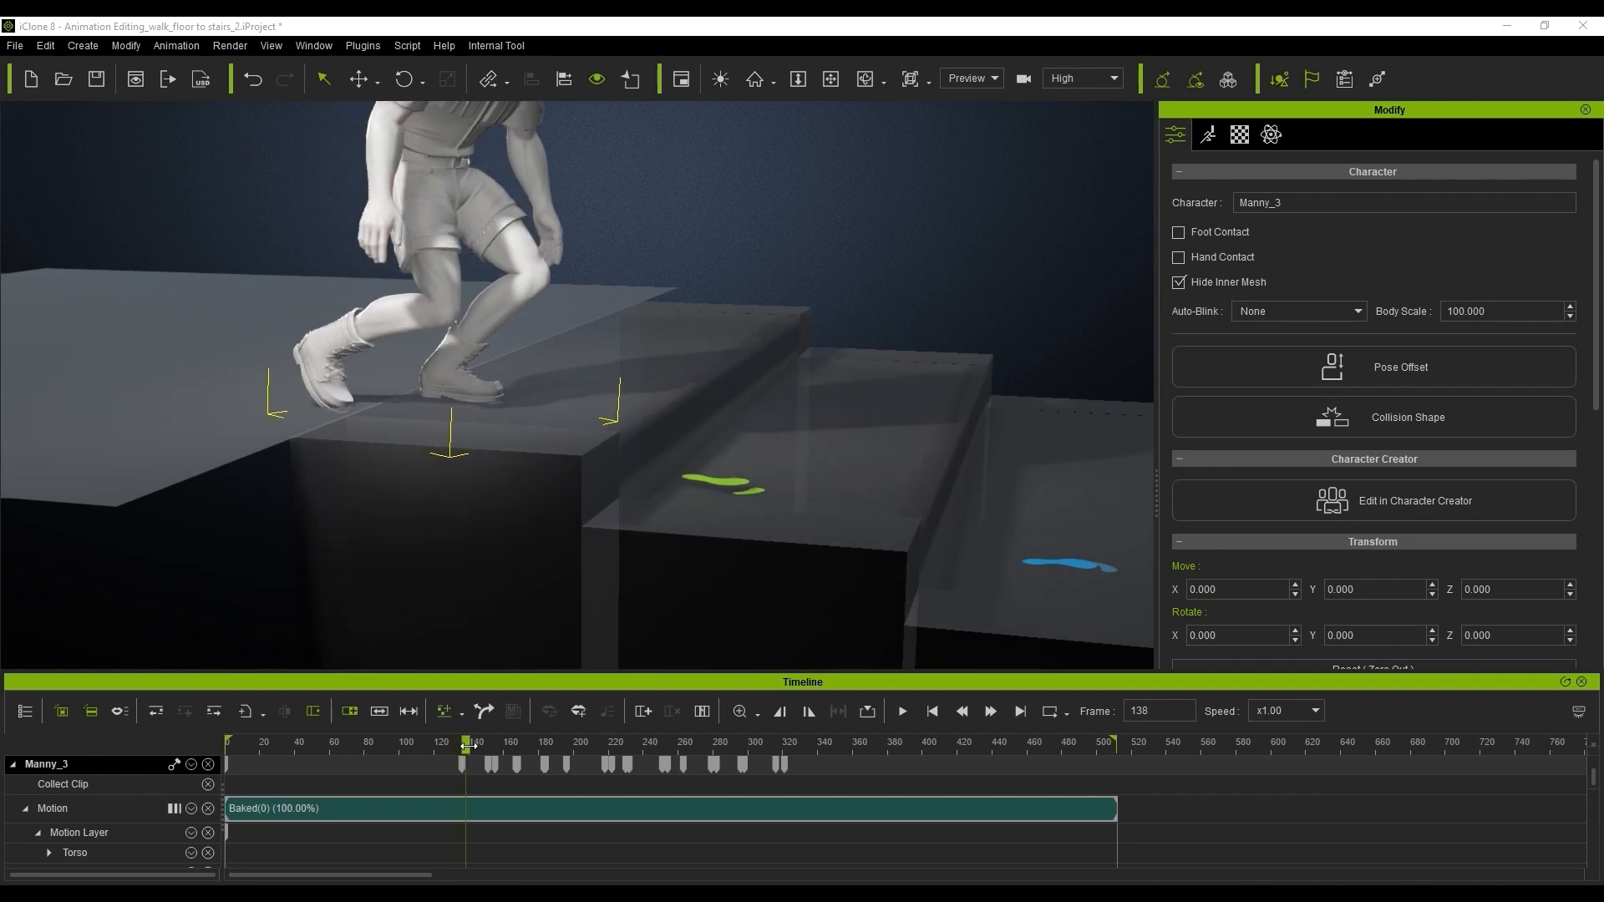
Examine the right foot's contact with its footprint on the first lower step between frames 138 and 173, and show the reach tracks.
{"action": "left_click_drag", "start_coordinate": [476, 746], "coordinate": [526, 748]}
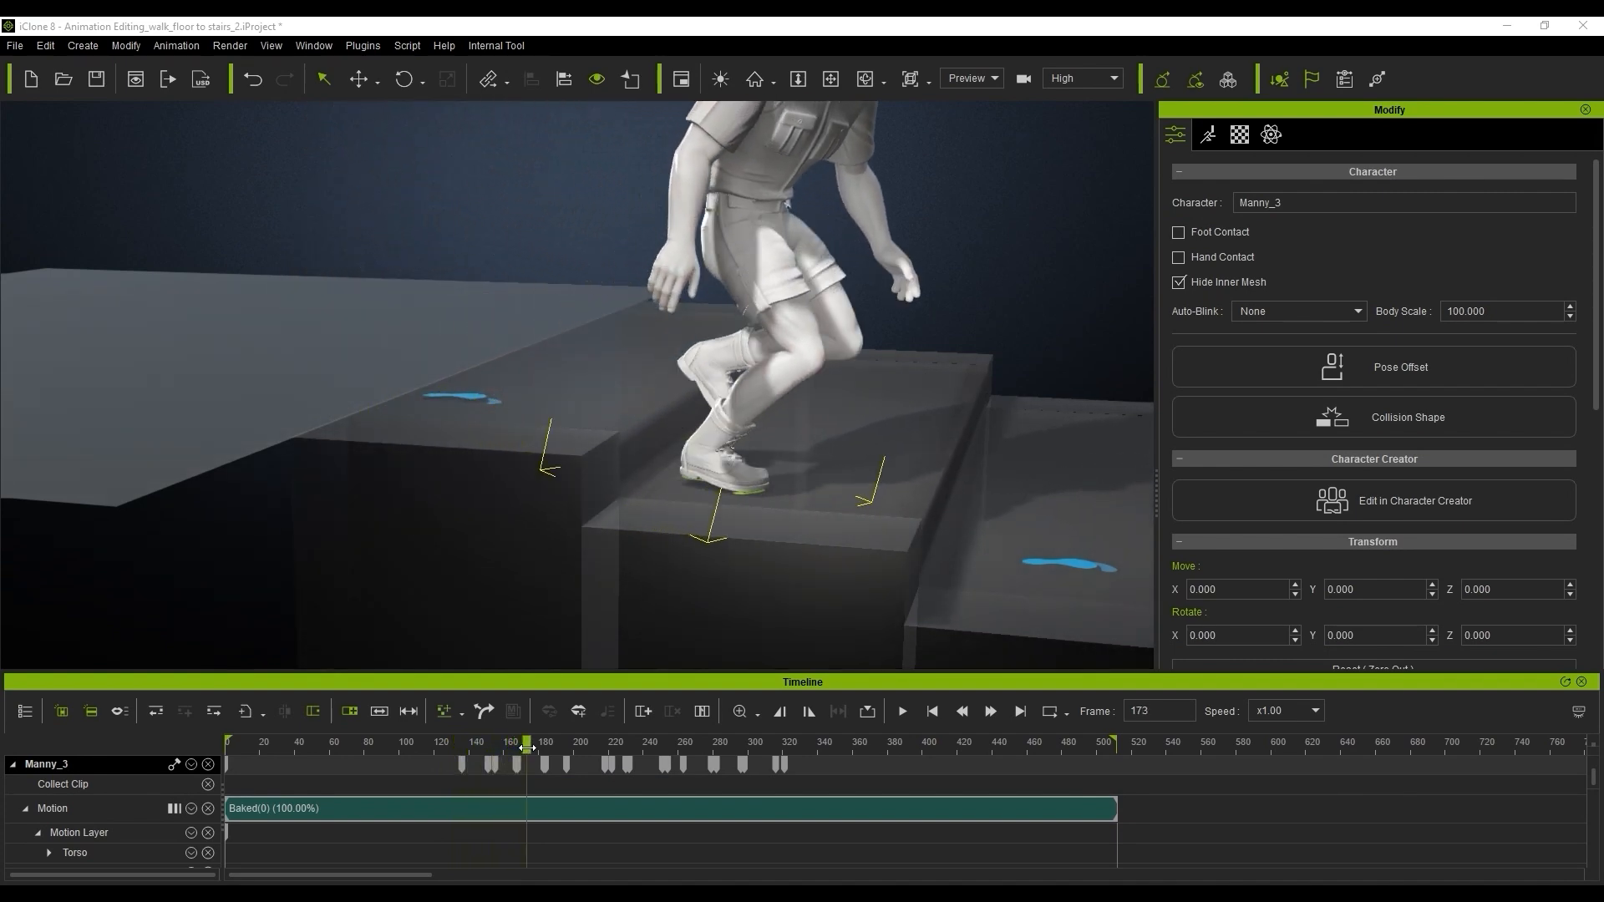
{"action": "left_click", "coordinate": [701, 483]}
{"action": "scroll", "coordinate": [737, 487], "scroll_direction": "up", "scroll_amount": 4}
{"action": "right_click_drag", "start_coordinate": [737, 487], "coordinate": [766, 480]}
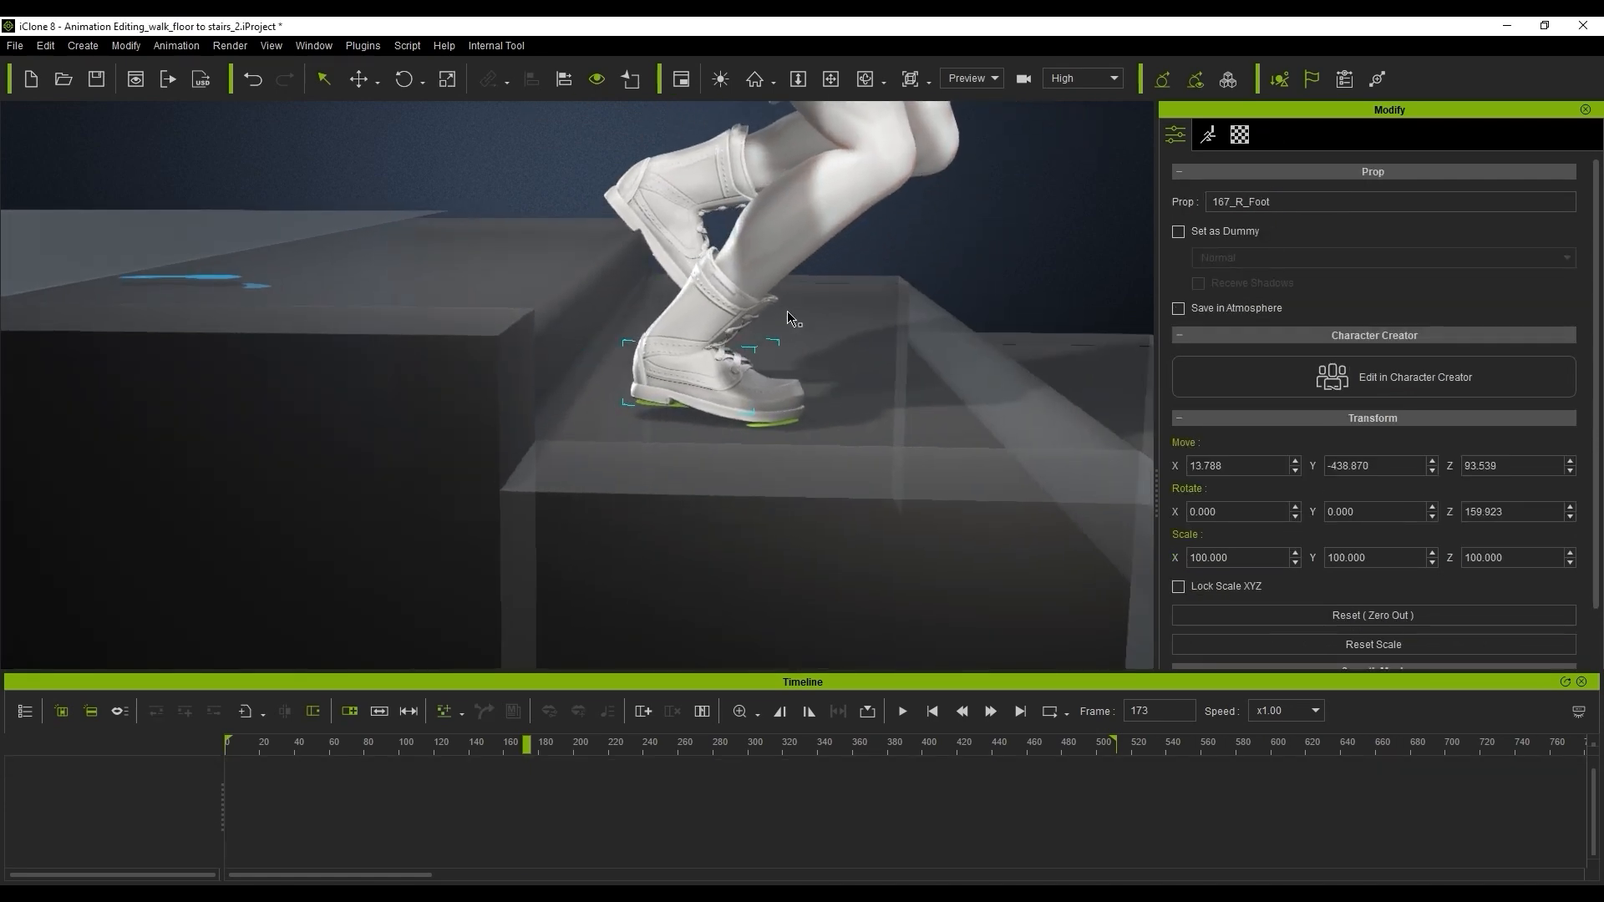
{"action": "right_click_drag", "start_coordinate": [675, 244], "coordinate": [624, 441]}
{"action": "left_click", "coordinate": [624, 441]}
{"action": "right_click_drag", "start_coordinate": [701, 324], "coordinate": [663, 293]}
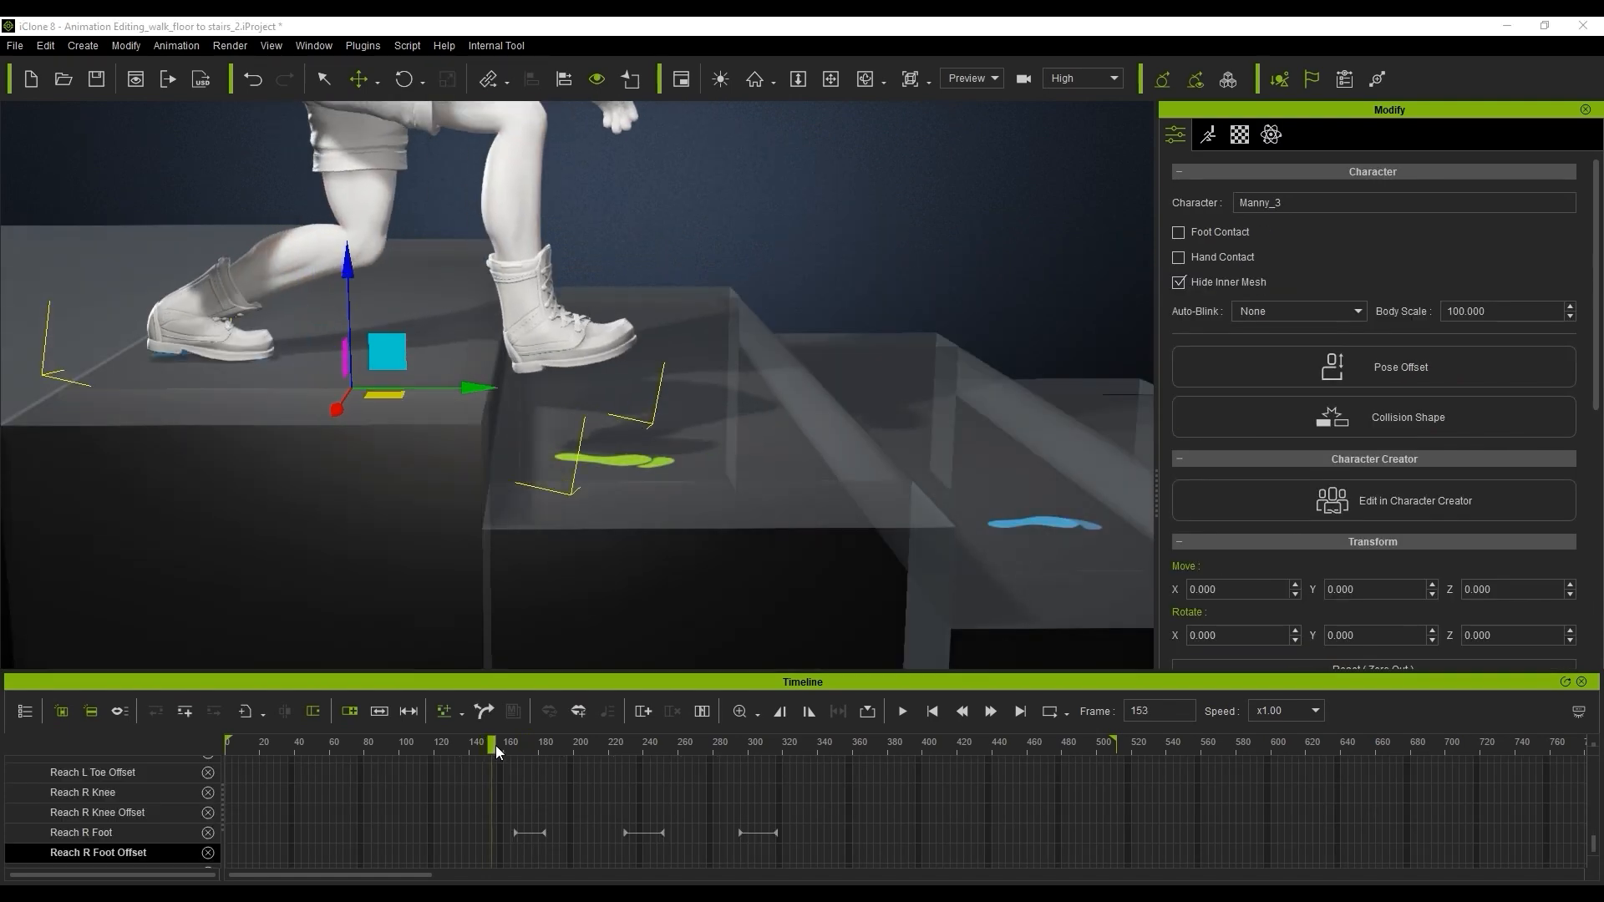
{"action": "mouse_move", "coordinate": [495, 746]}
{"action": "left_mouse_down"}
{"action": "mouse_move", "coordinate": [511, 745]}
{"action": "mouse_move", "coordinate": [428, 750]}
{"action": "mouse_move", "coordinate": [513, 752]}
{"action": "left_mouse_up"}
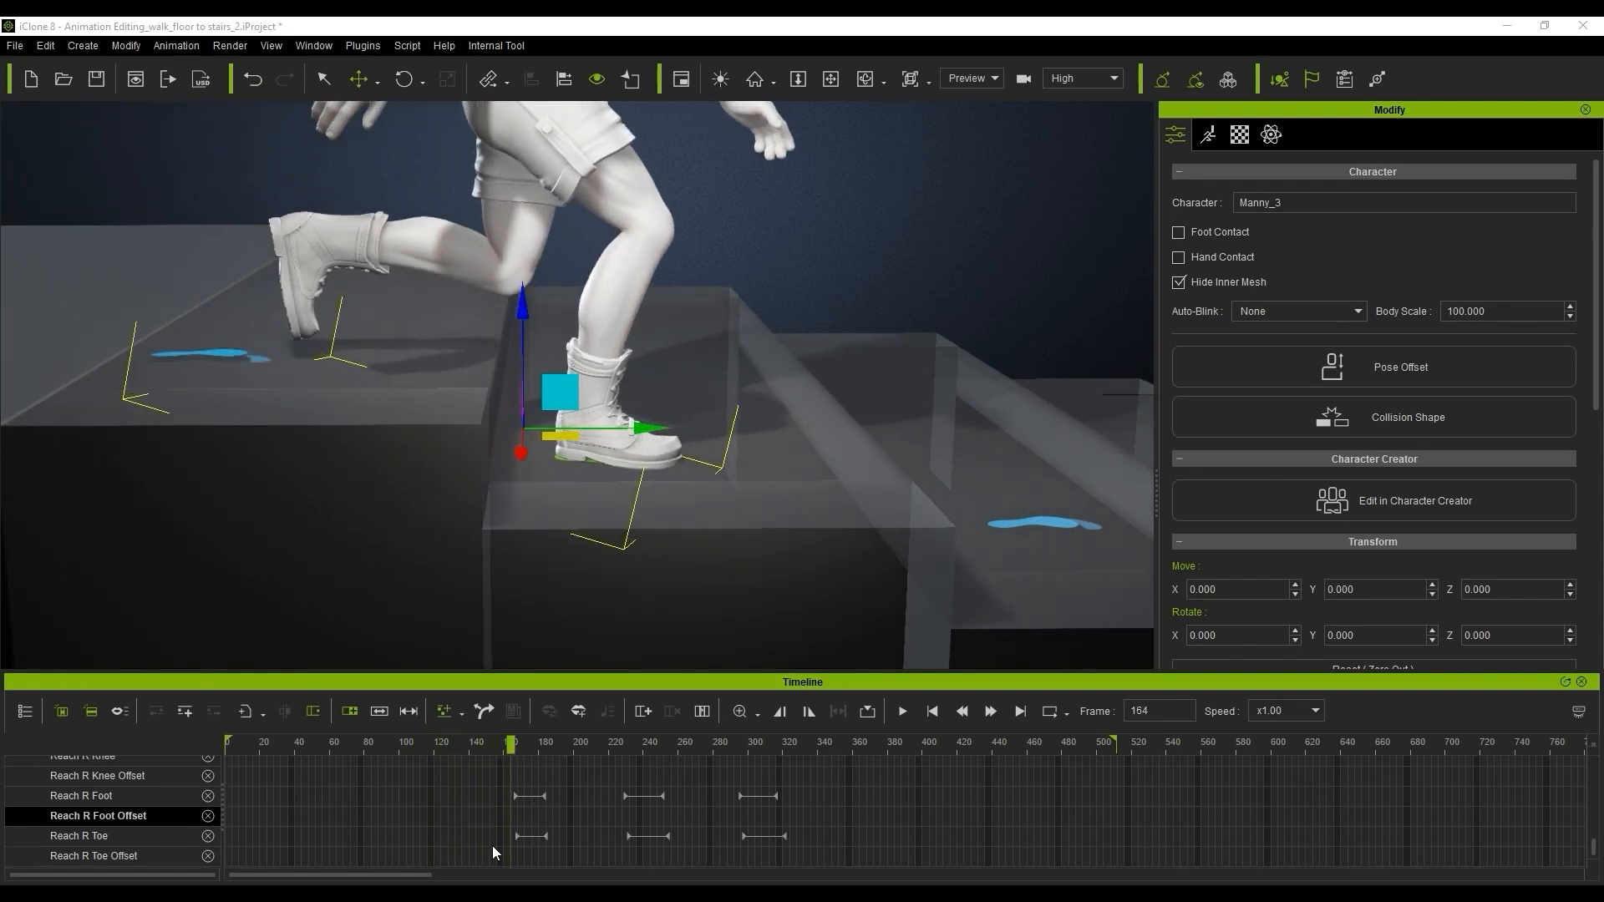
Move the start keys of the first Reach R Foot and Reach R Toe ranges to frame 161.
{"action": "scroll", "coordinate": [546, 803], "scroll_direction": "up", "scroll_amount": 3}
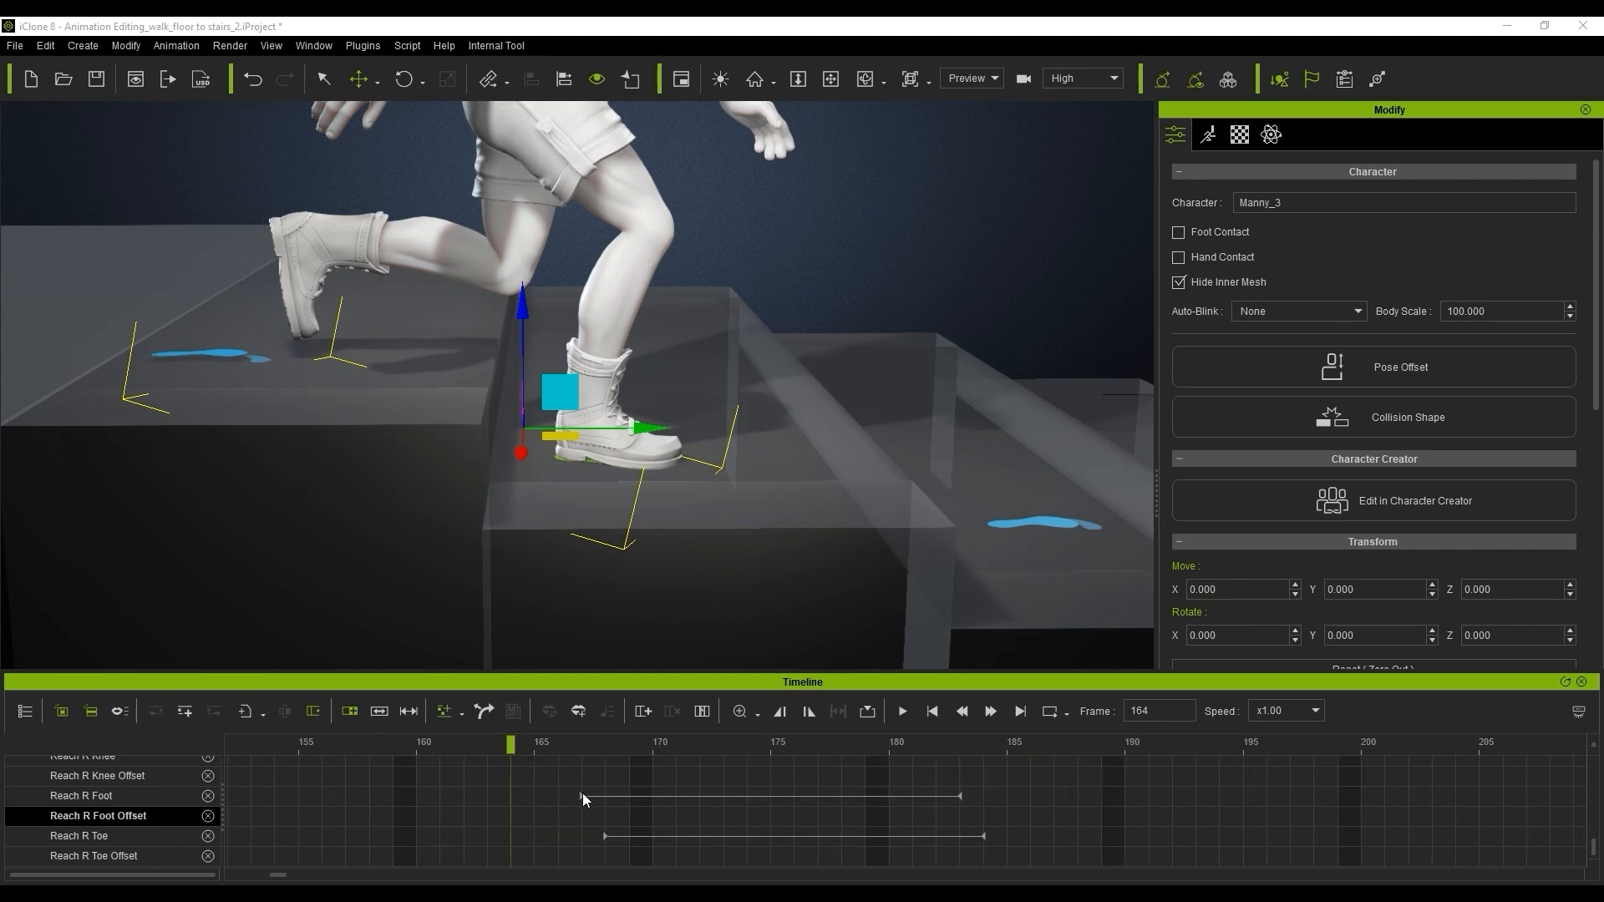
{"action": "left_click", "coordinate": [583, 795]}
{"action": "left_click", "coordinate": [604, 836], "text": "ctrl"}
{"action": "left_click_drag", "start_coordinate": [581, 799], "coordinate": [439, 799]}
{"action": "left_click", "coordinate": [268, 744]}
{"action": "left_click_drag", "start_coordinate": [278, 745], "coordinate": [442, 770]}
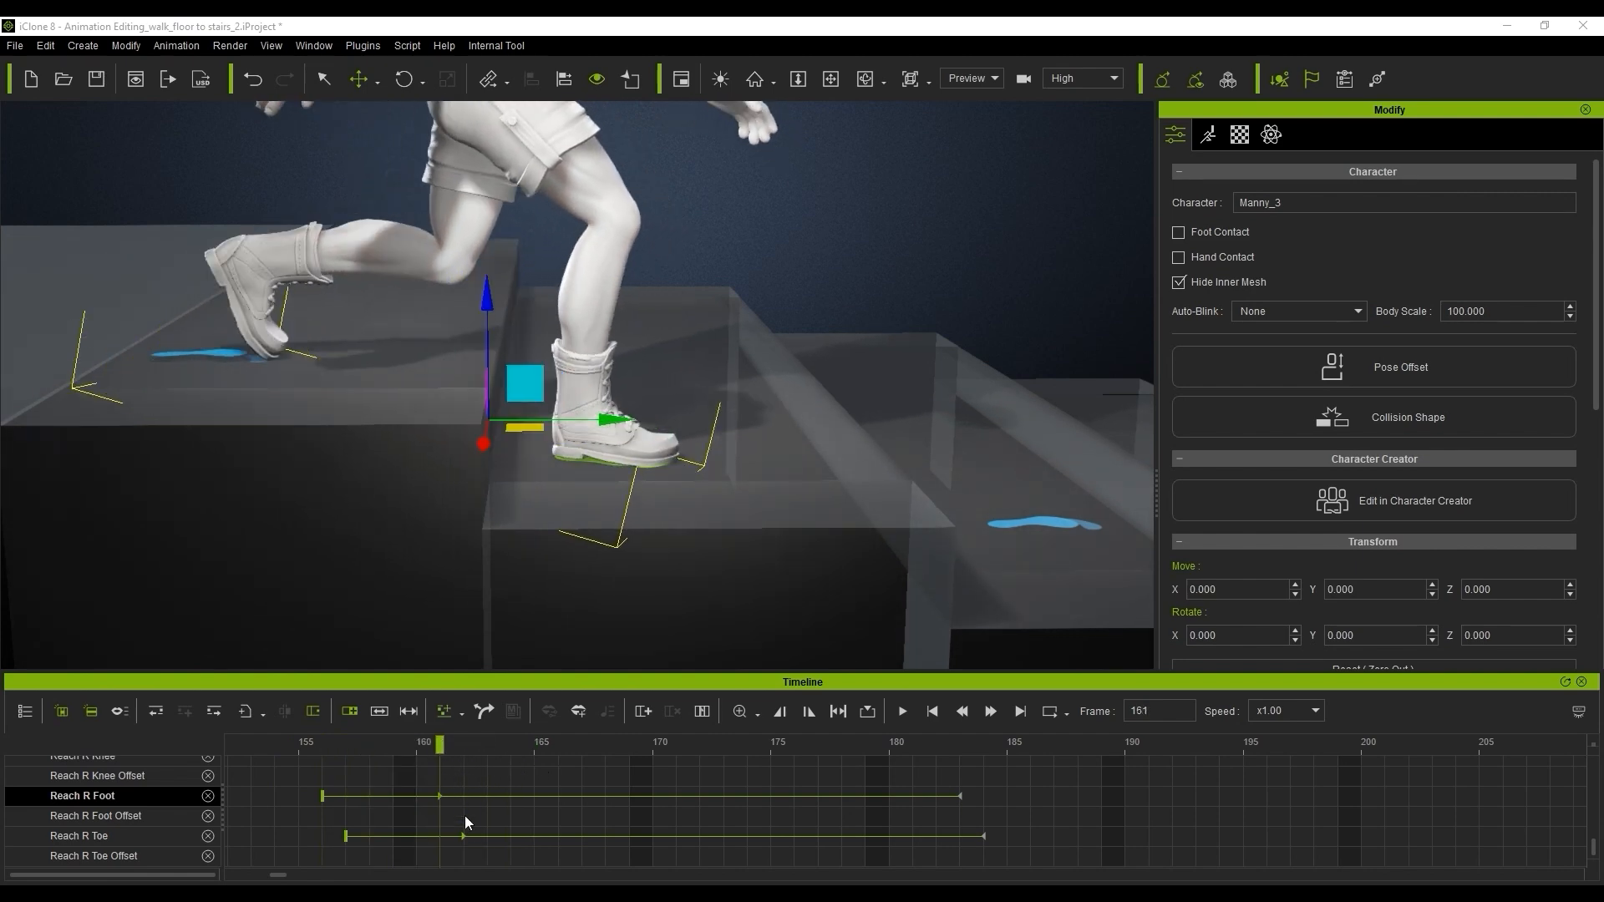
{"action": "left_click", "coordinate": [464, 837]}
{"action": "left_click_drag", "start_coordinate": [463, 837], "coordinate": [442, 835]}
Extend the first Reach R Foot range to end at frame 184 and the Reach R Toe range to end at frame 186.
{"action": "left_click_drag", "start_coordinate": [314, 741], "coordinate": [1011, 805]}
{"action": "left_click", "coordinate": [990, 800]}
{"action": "left_click", "coordinate": [1002, 836], "text": "ctrl"}
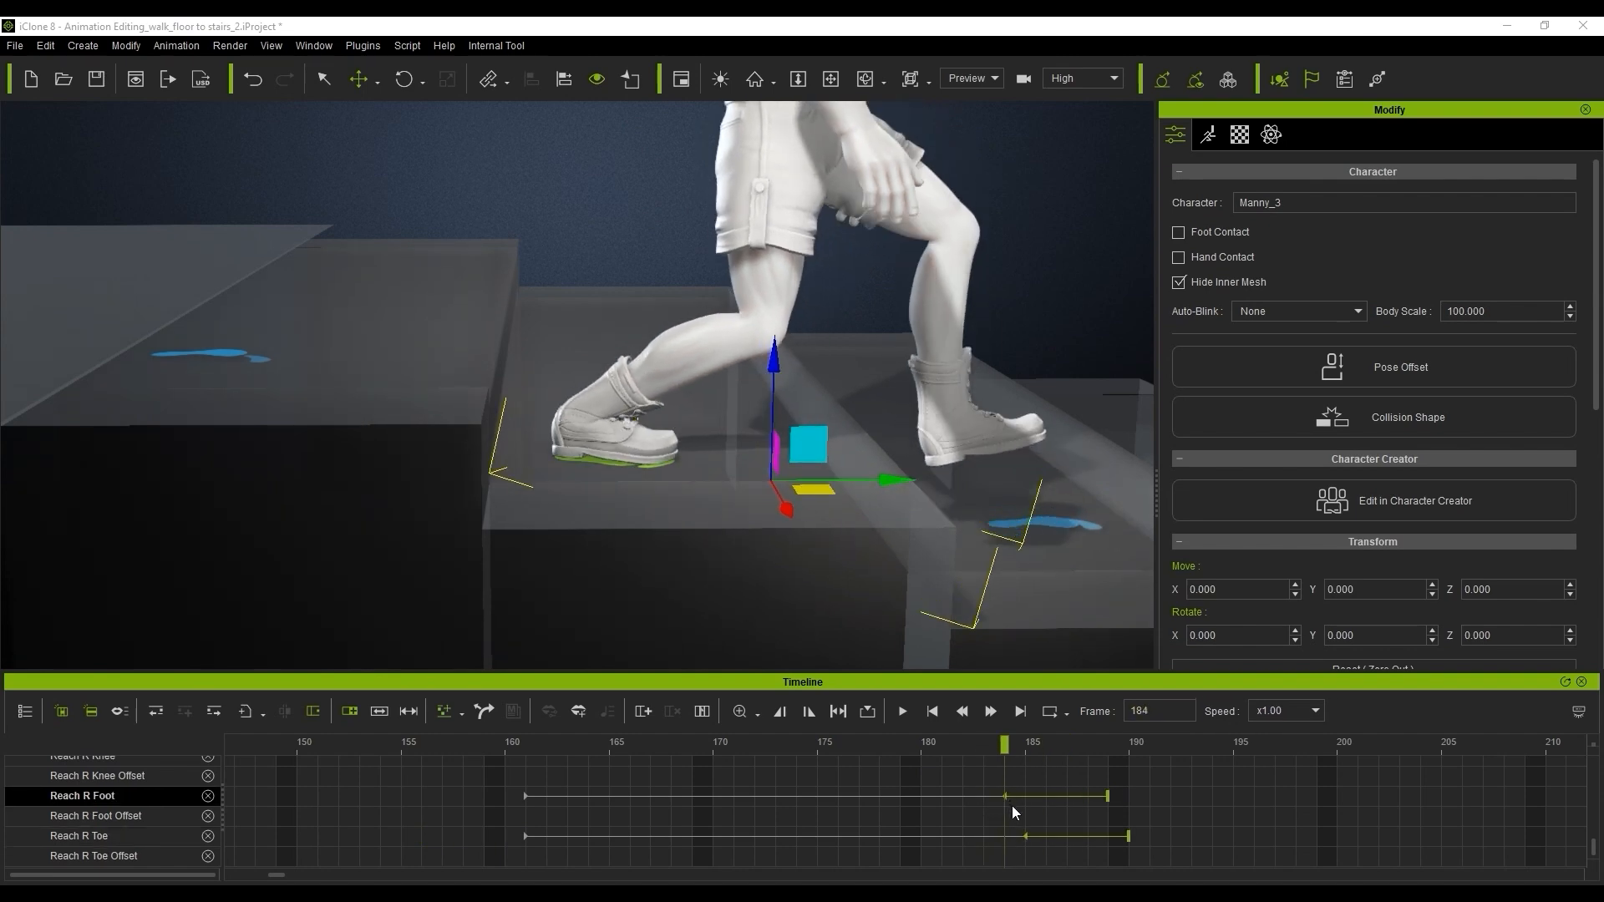
{"action": "left_click_drag", "start_coordinate": [909, 749], "coordinate": [1209, 800]}
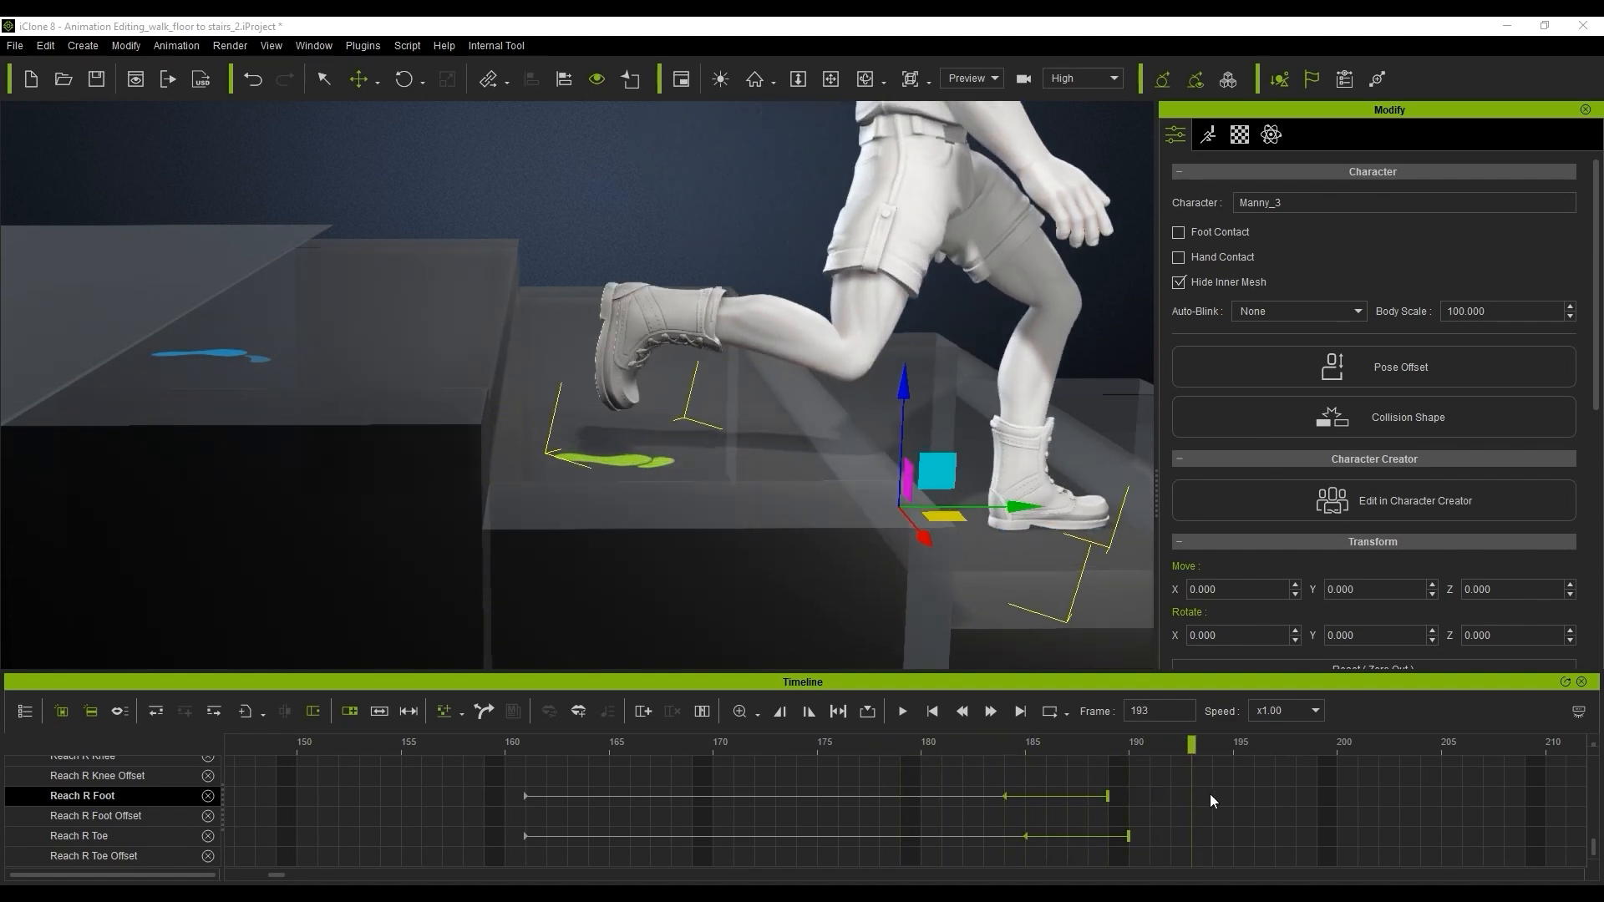
{"action": "left_click", "coordinate": [1027, 836]}
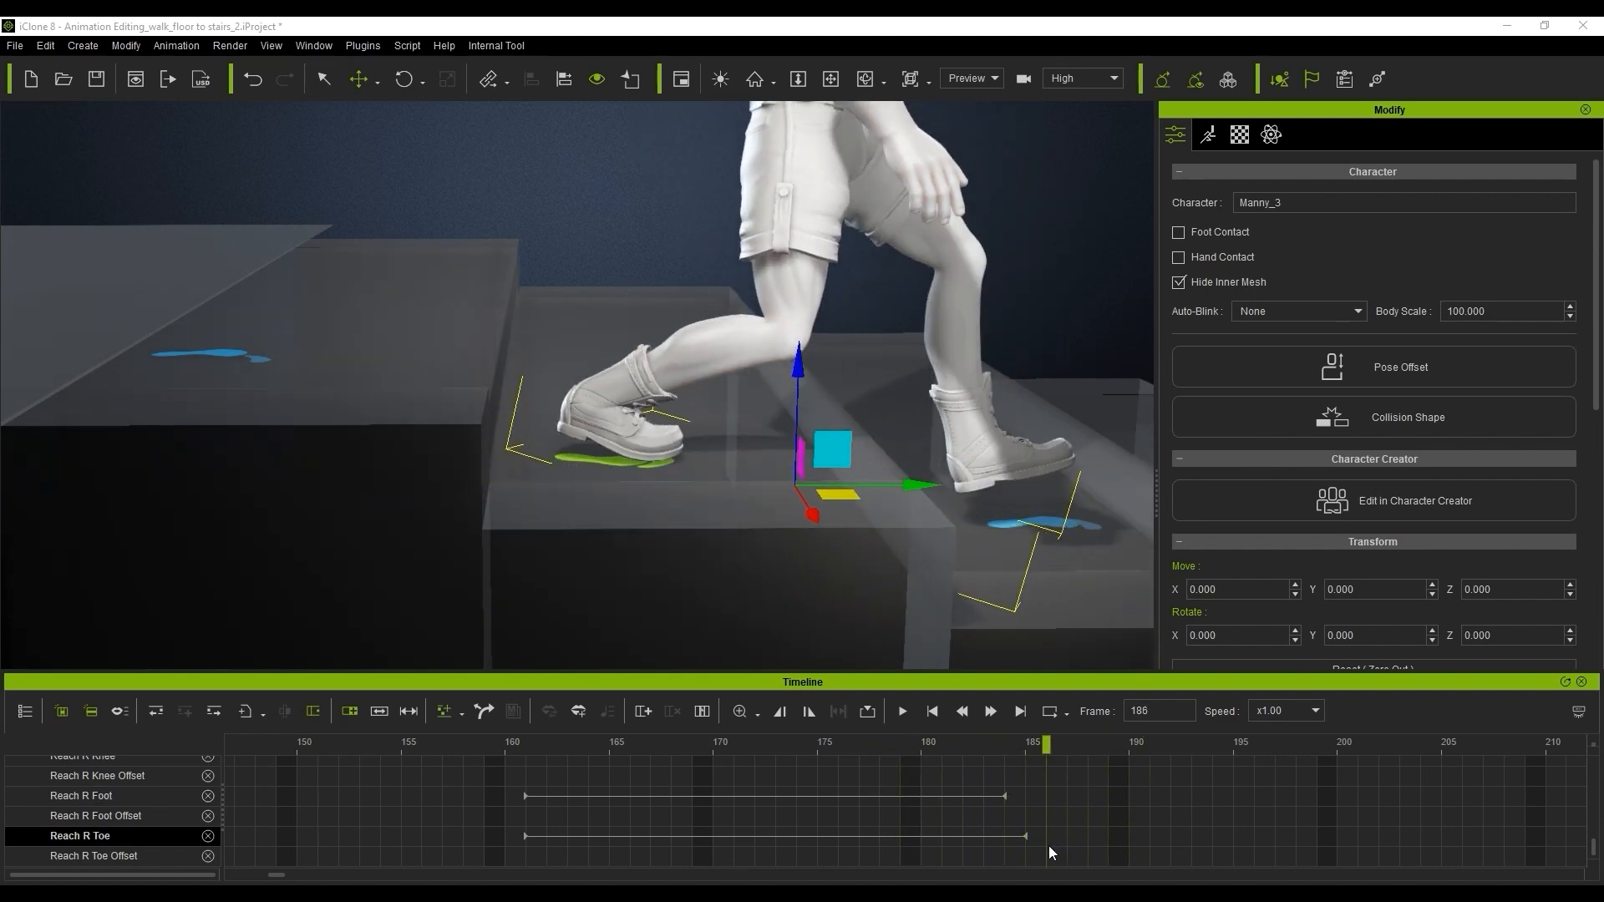
{"action": "left_click_drag", "start_coordinate": [1029, 837], "coordinate": [1050, 840]}
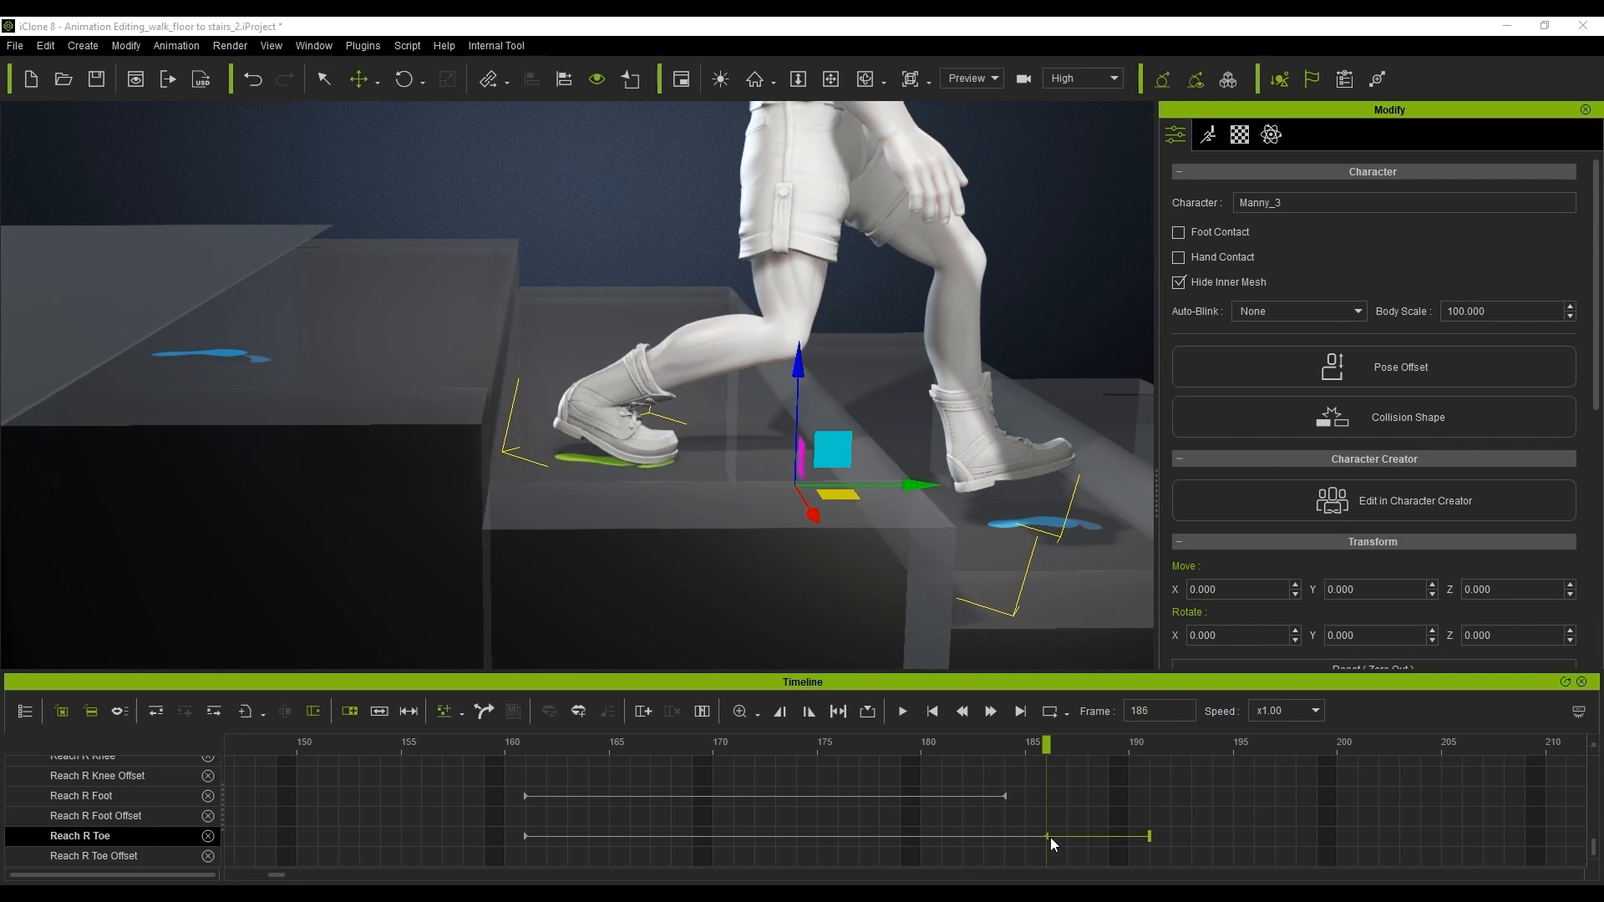
Move the first Reach R Toe start key to frame 160 and check the right foot's contact from frame 146 to 205.
{"action": "left_click_drag", "start_coordinate": [826, 744], "coordinate": [1241, 783]}
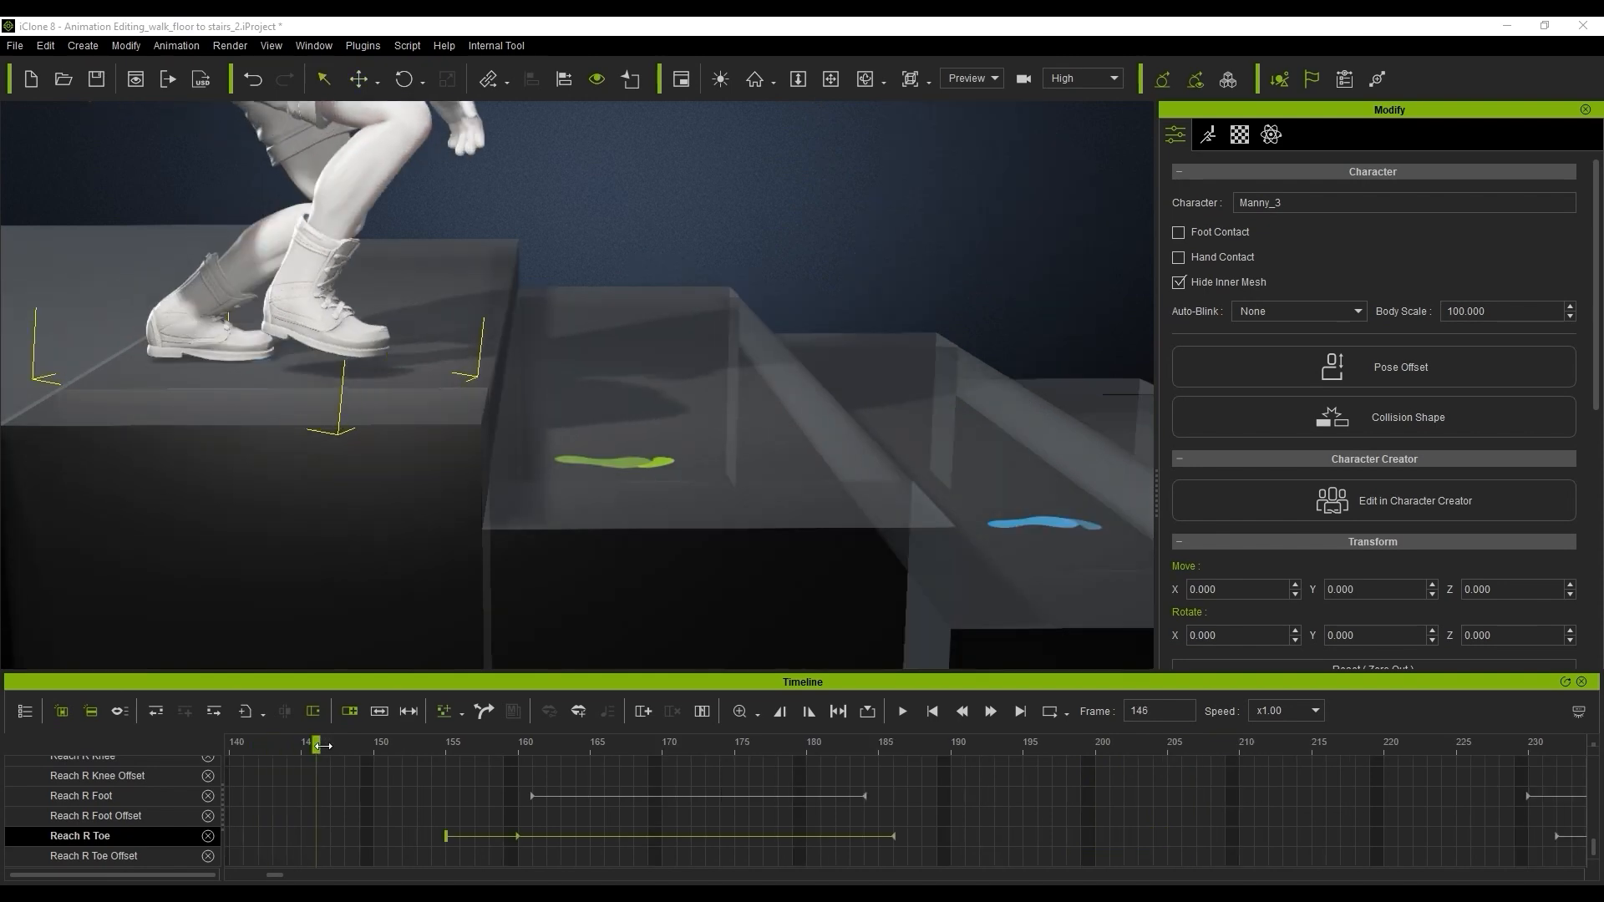
{"action": "left_click_drag", "start_coordinate": [326, 745], "coordinate": [1174, 792]}
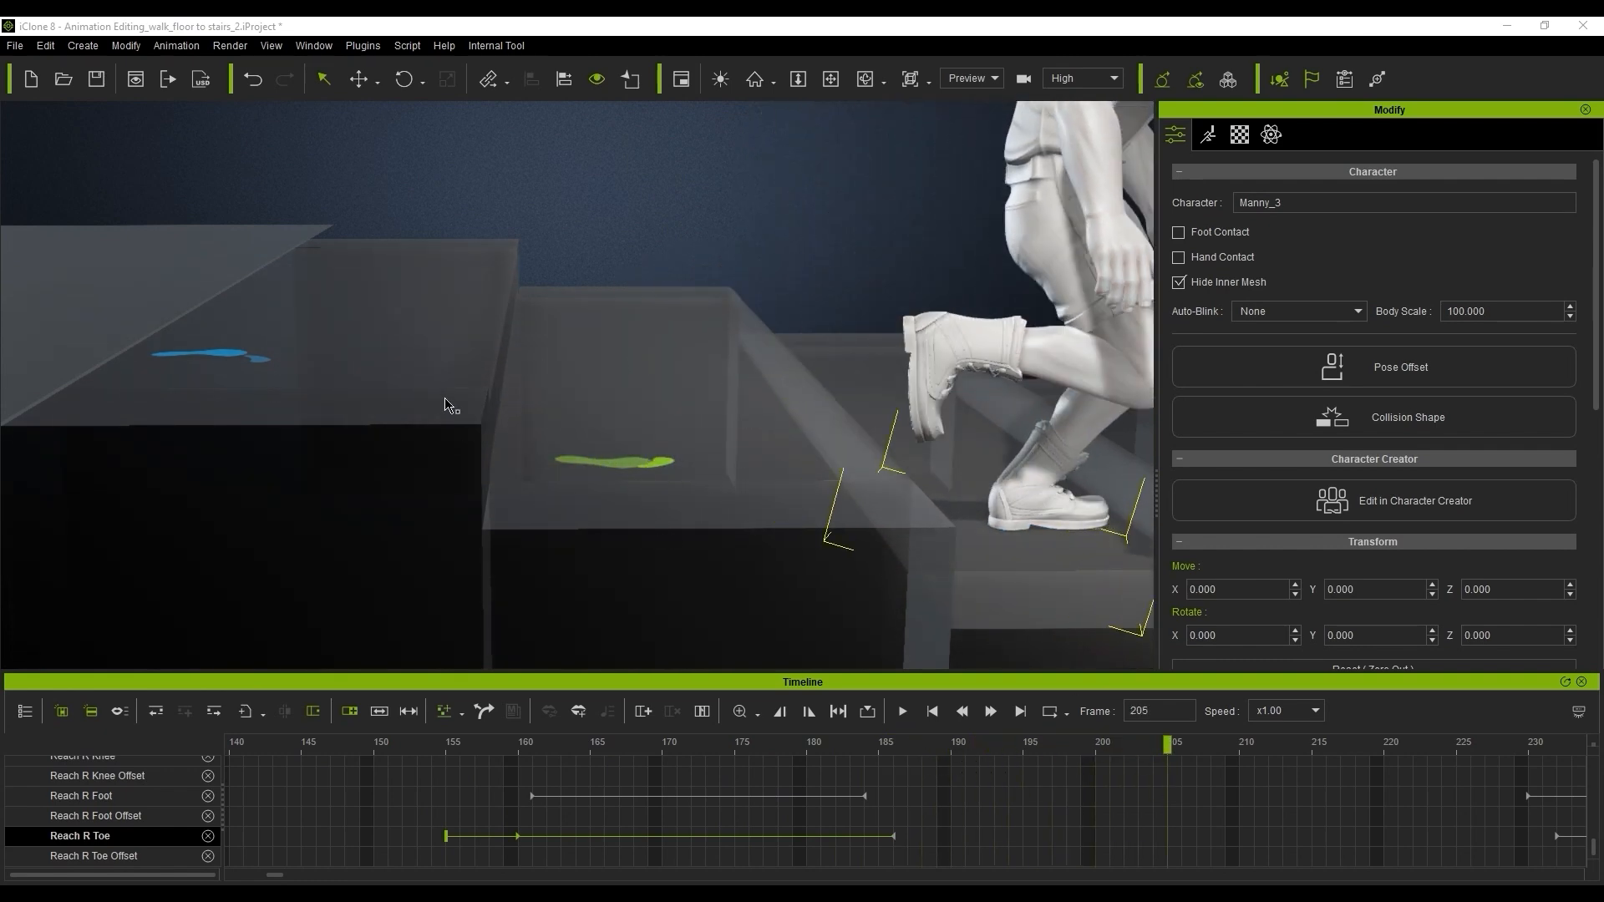